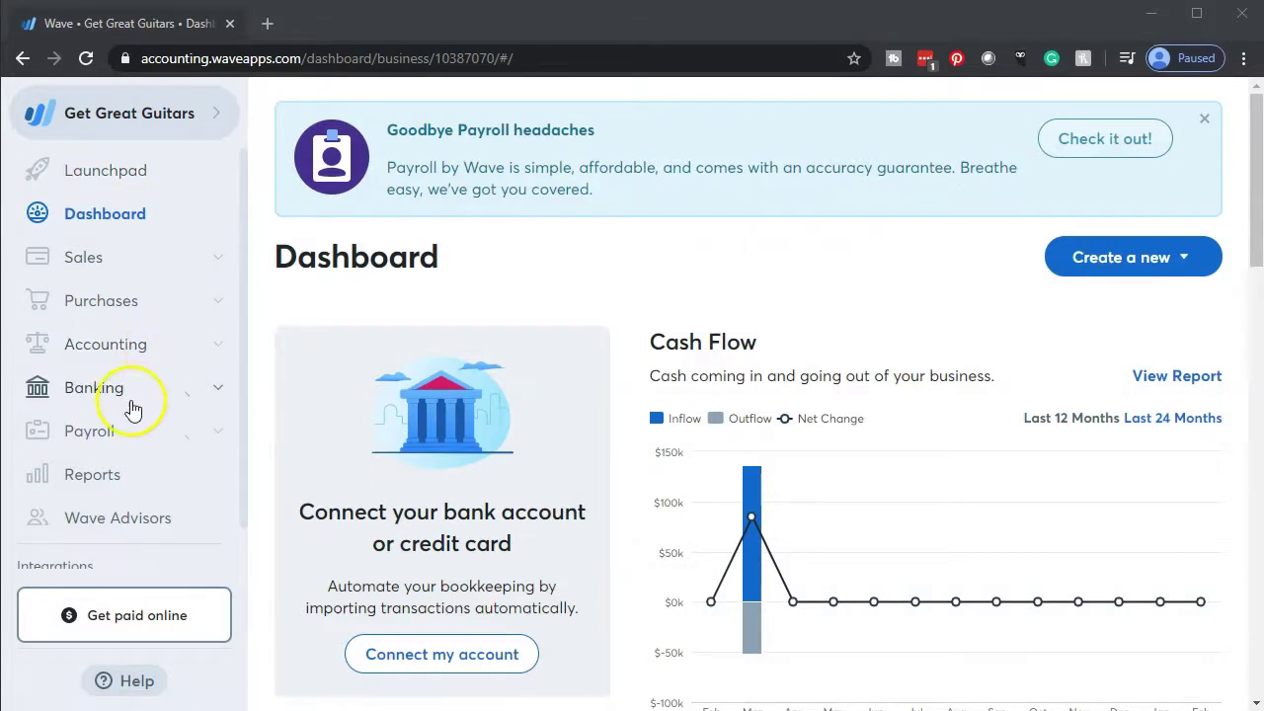
Open the Balance Sheet report and duplicate it in a new browser tab
{"action": "left_click", "coordinate": [126, 480]}
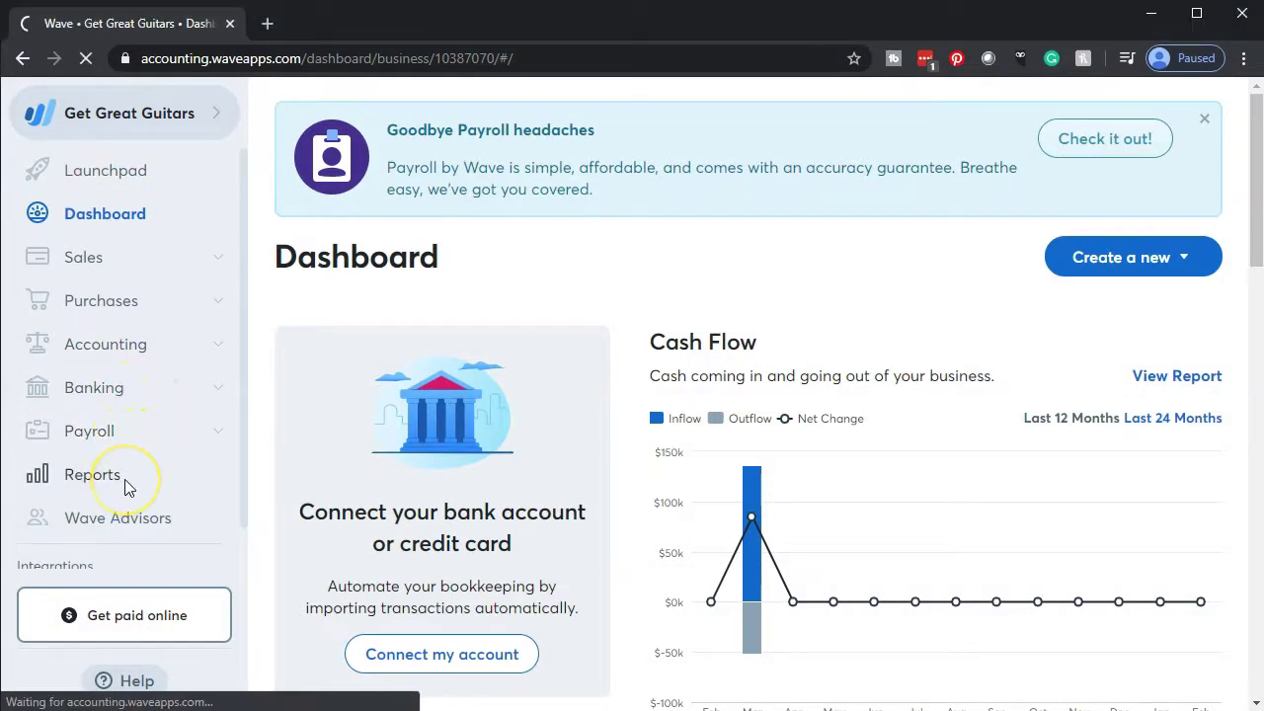
{"action": "left_click", "coordinate": [113, 487]}
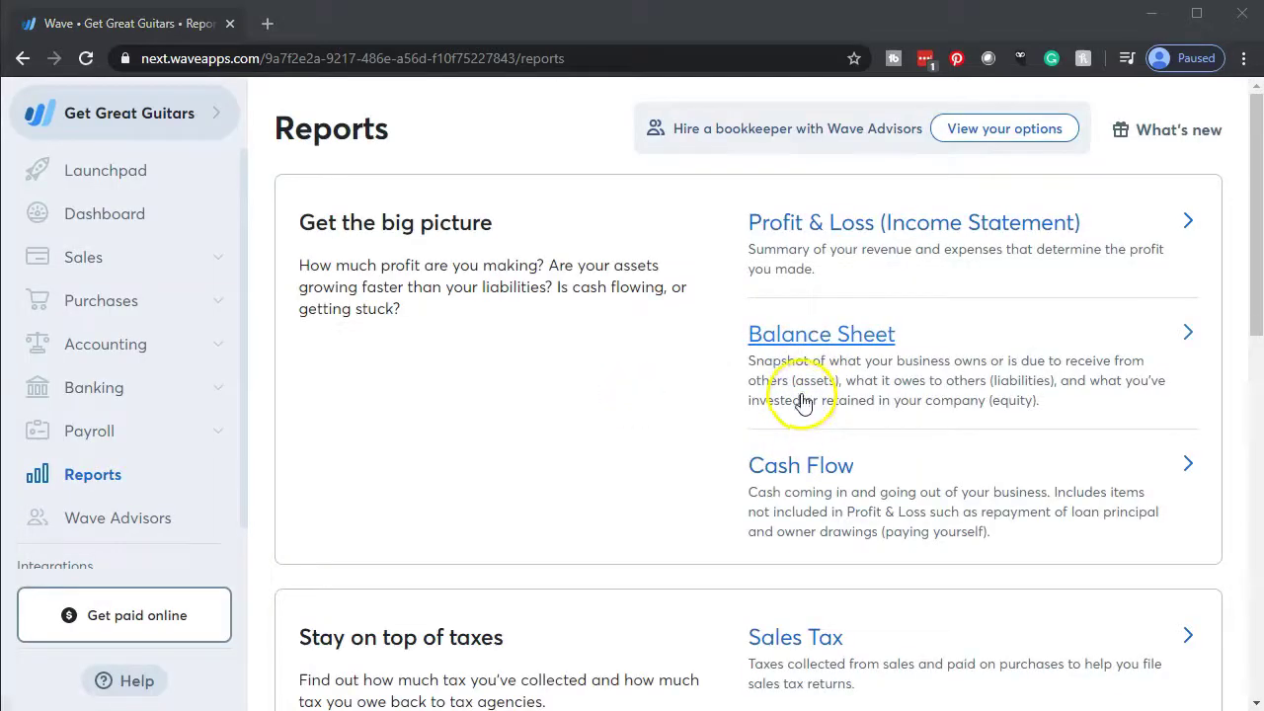
{"action": "left_click", "coordinate": [802, 335]}
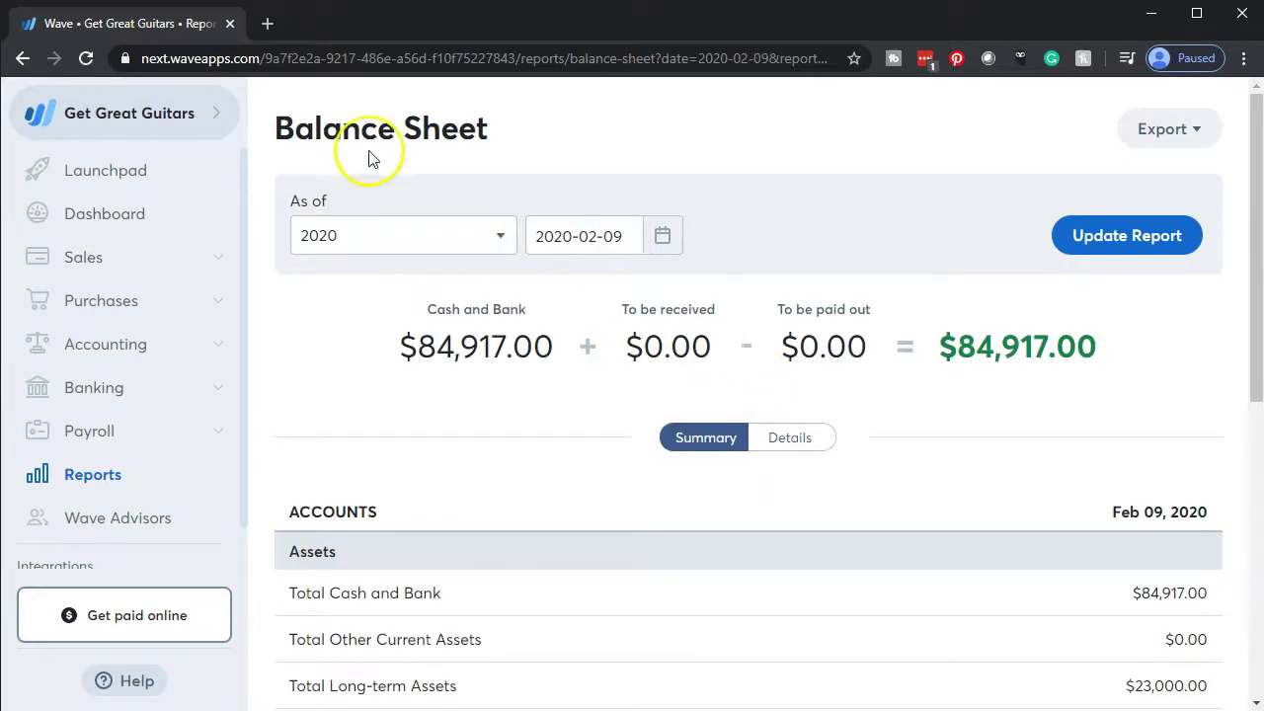
{"action": "right_click", "coordinate": [163, 25]}
{"action": "key", "text": "Escape"}
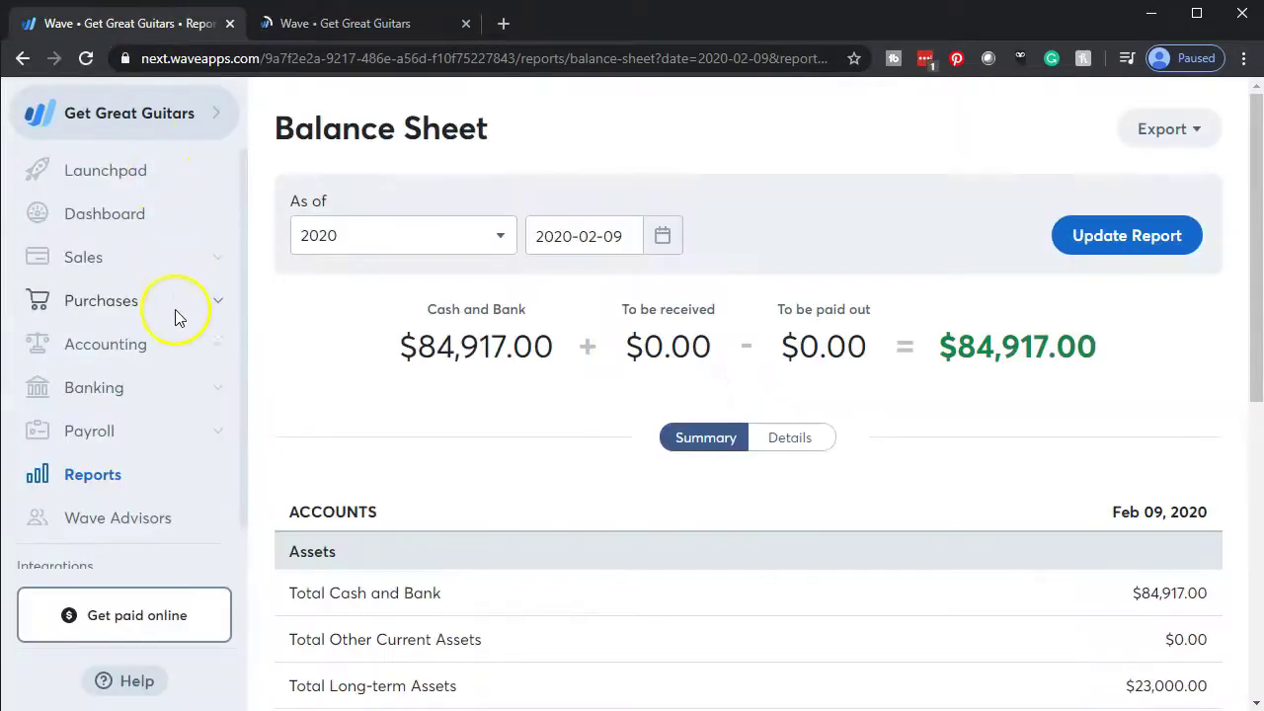
Open the Profit & Loss (Income Statement) report in the original tab and duplicate it in a new tab
{"action": "left_click", "coordinate": [109, 476]}
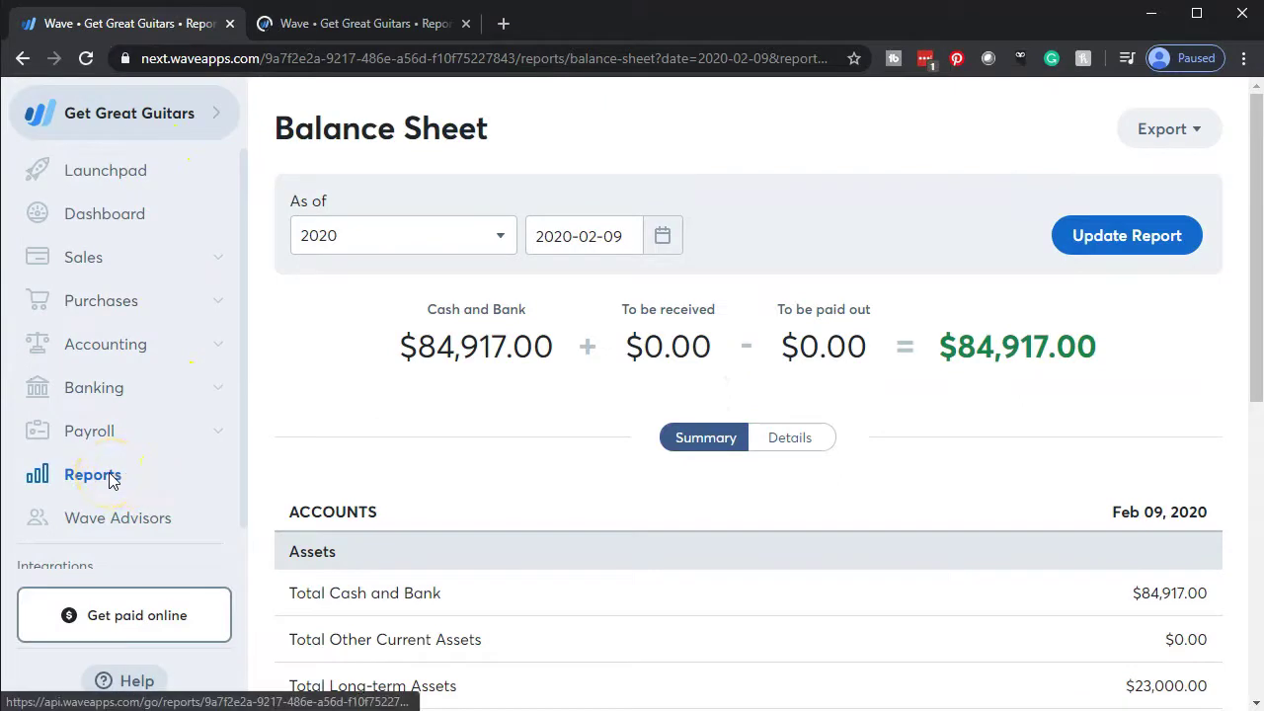
{"action": "left_click", "coordinate": [115, 470]}
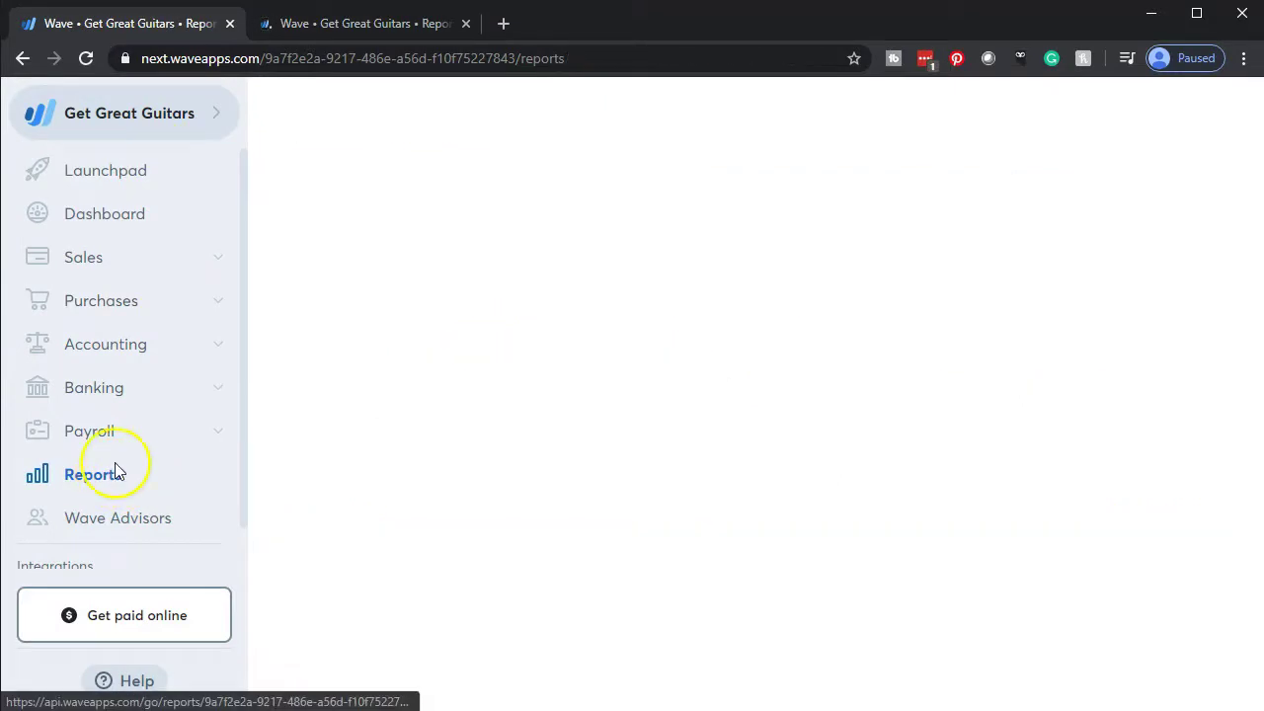
{"action": "left_click", "coordinate": [838, 235]}
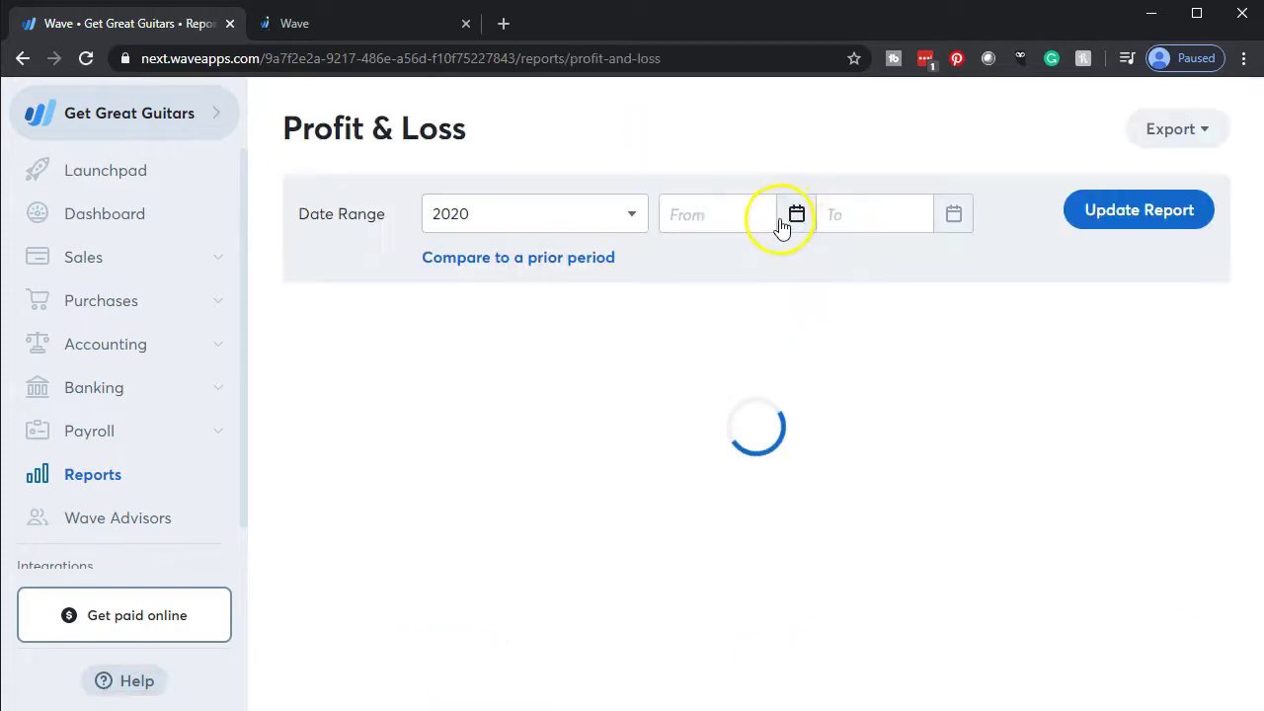
{"action": "right_click", "coordinate": [173, 21]}
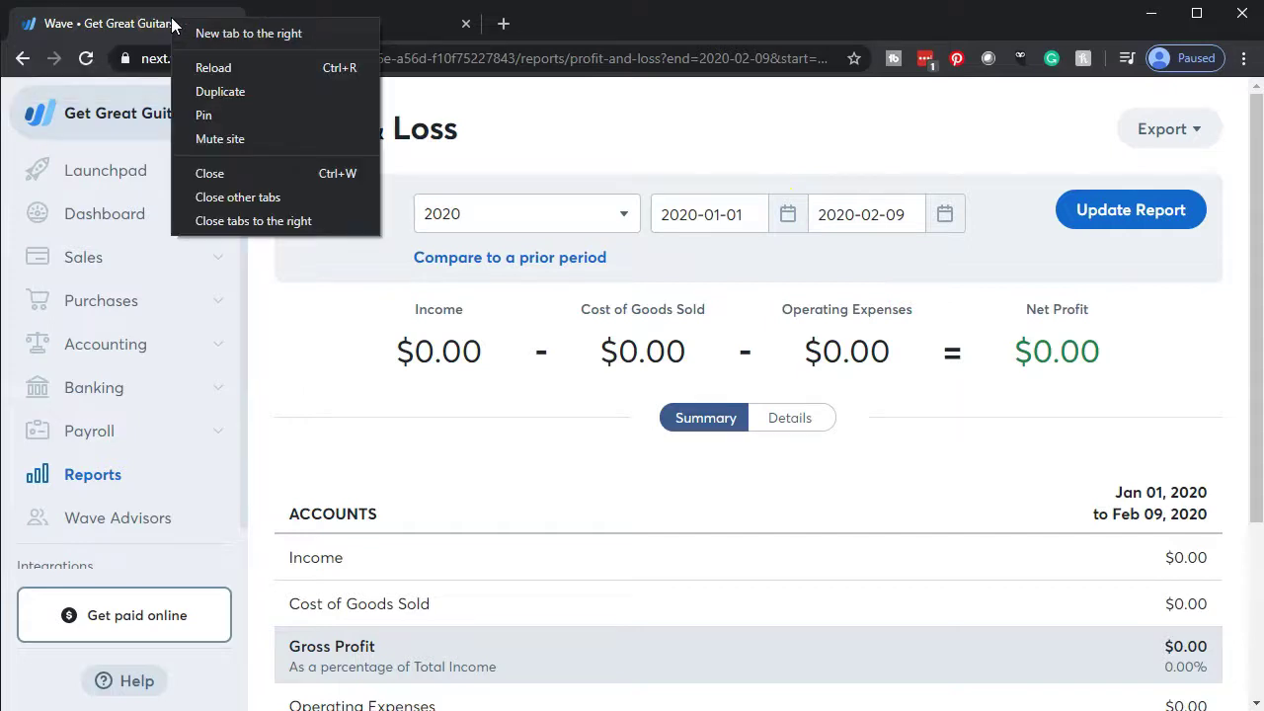
{"action": "left_click", "coordinate": [242, 91]}
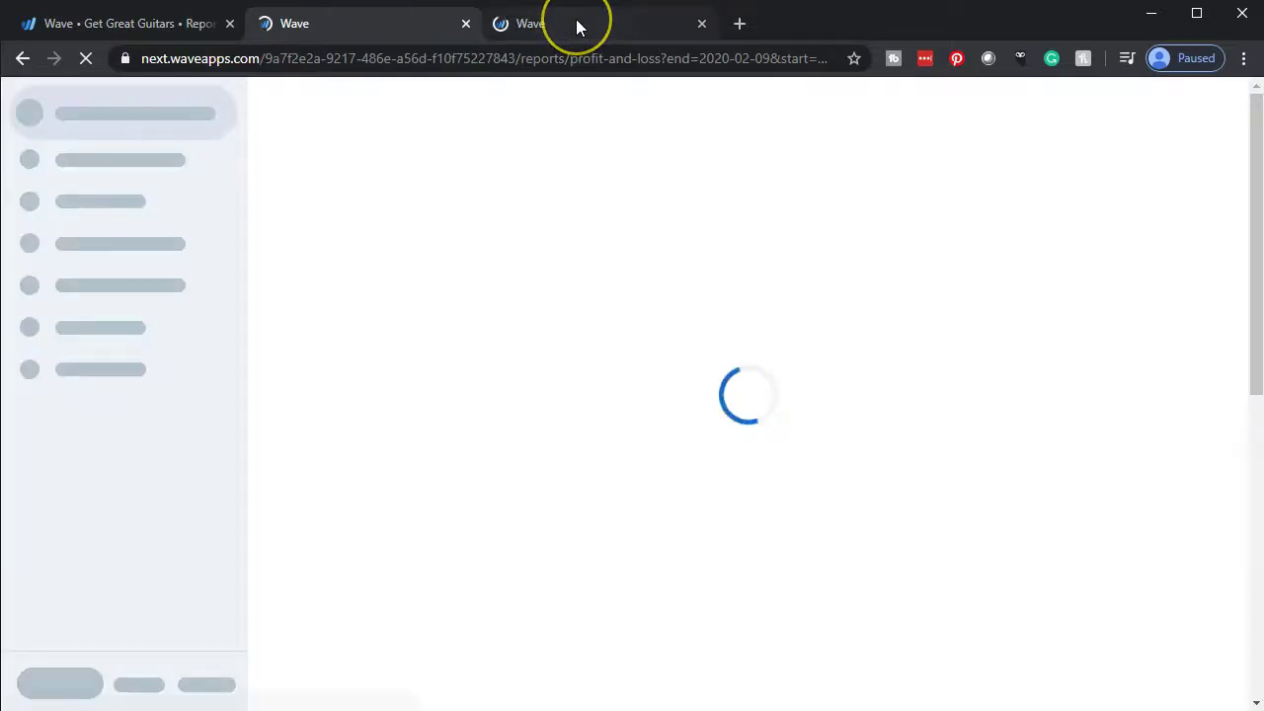
Update the duplicated Balance Sheet report to calendar year 2019
{"action": "left_click", "coordinate": [577, 28]}
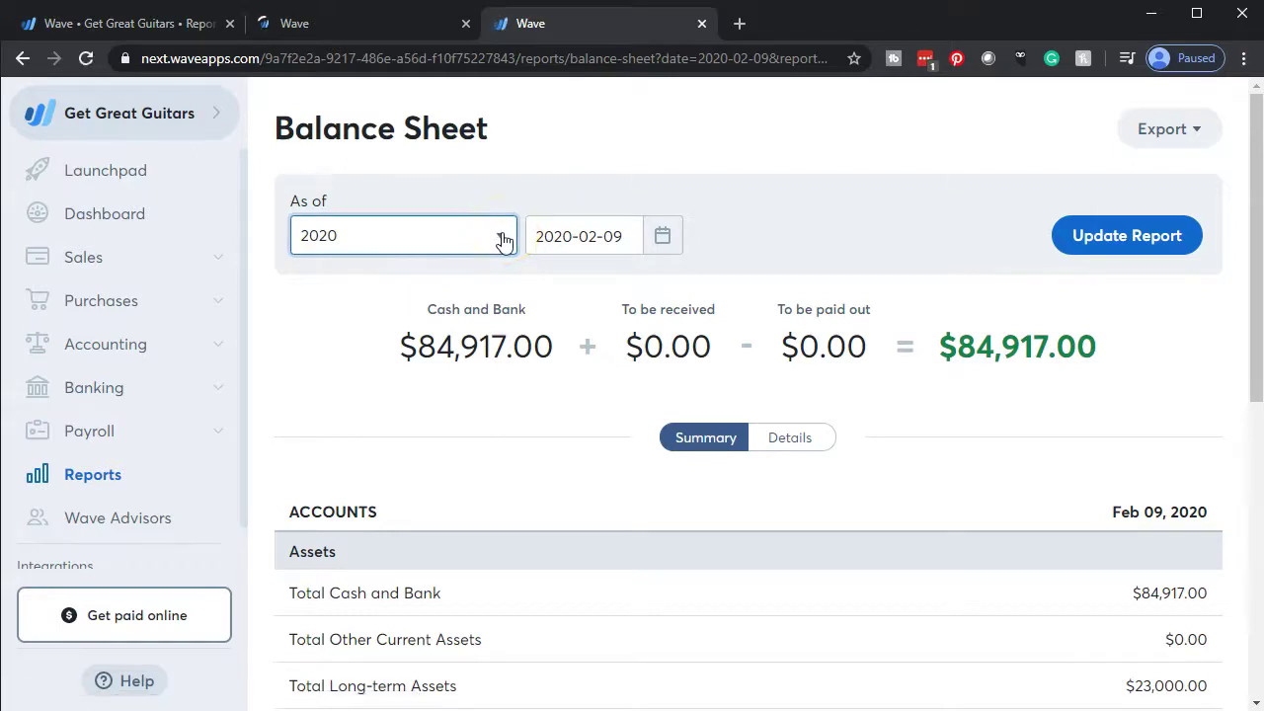
{"action": "left_click", "coordinate": [337, 406]}
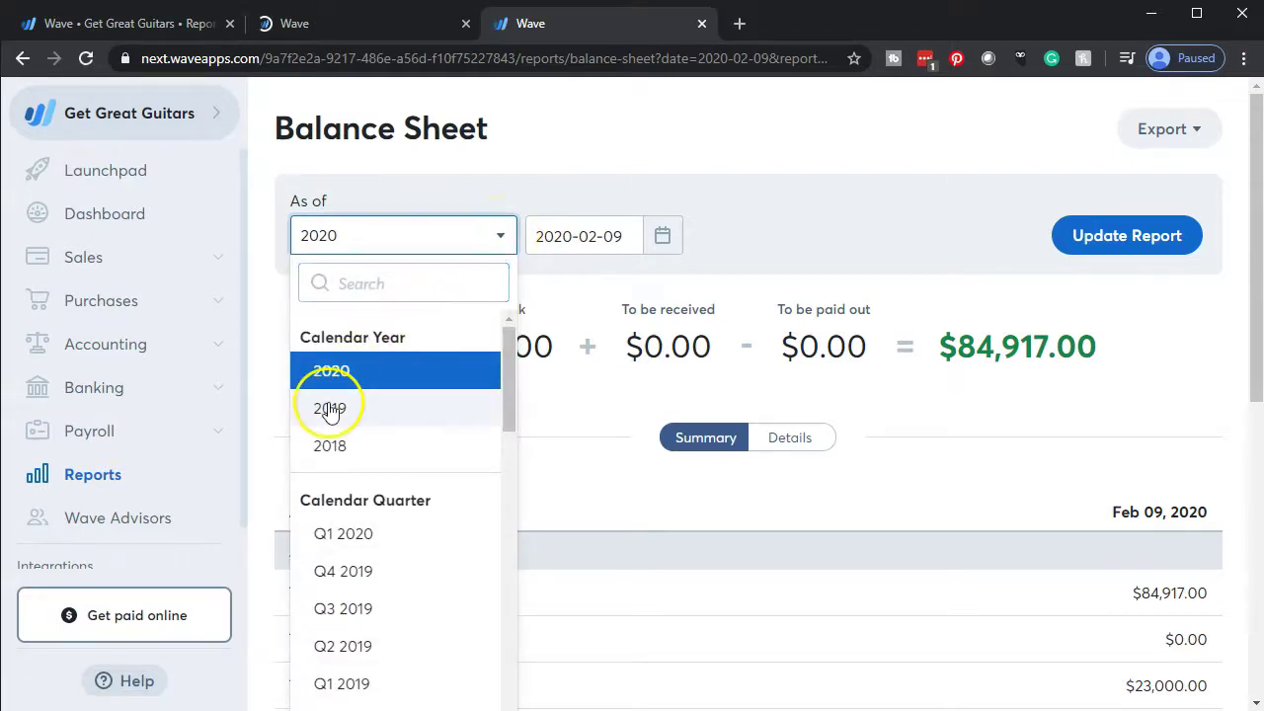
{"action": "left_click", "coordinate": [1078, 233]}
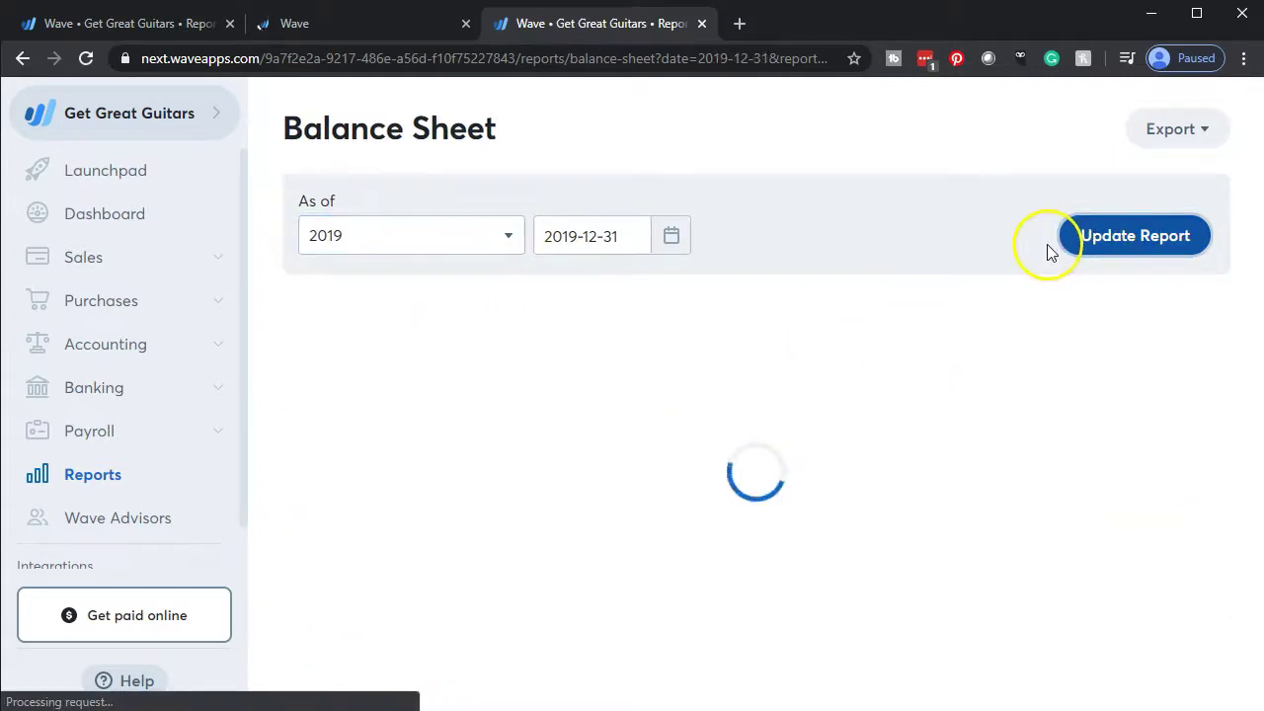
Expand the 2019 Balance Sheet to its detailed view and review the asset, liability and equity accounts
{"action": "scroll", "coordinate": [1010, 258], "scroll_direction": "down", "scroll_amount": 6}
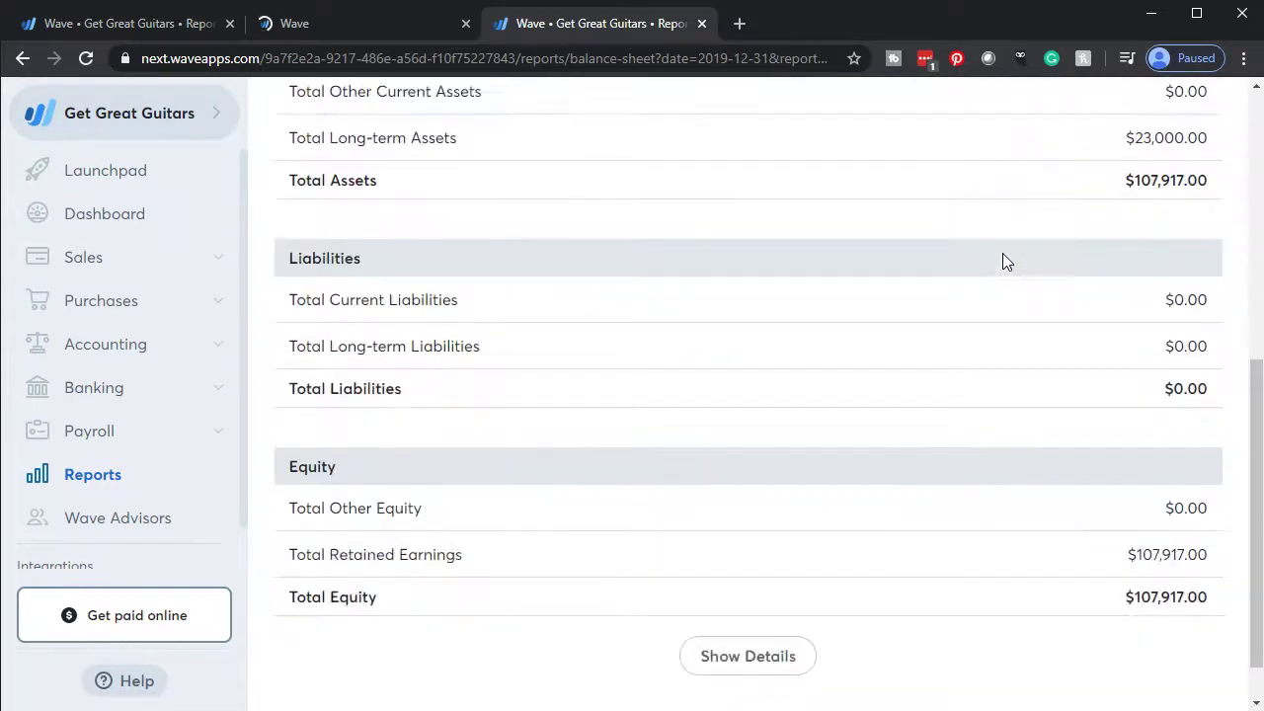
{"action": "left_click", "coordinate": [746, 603]}
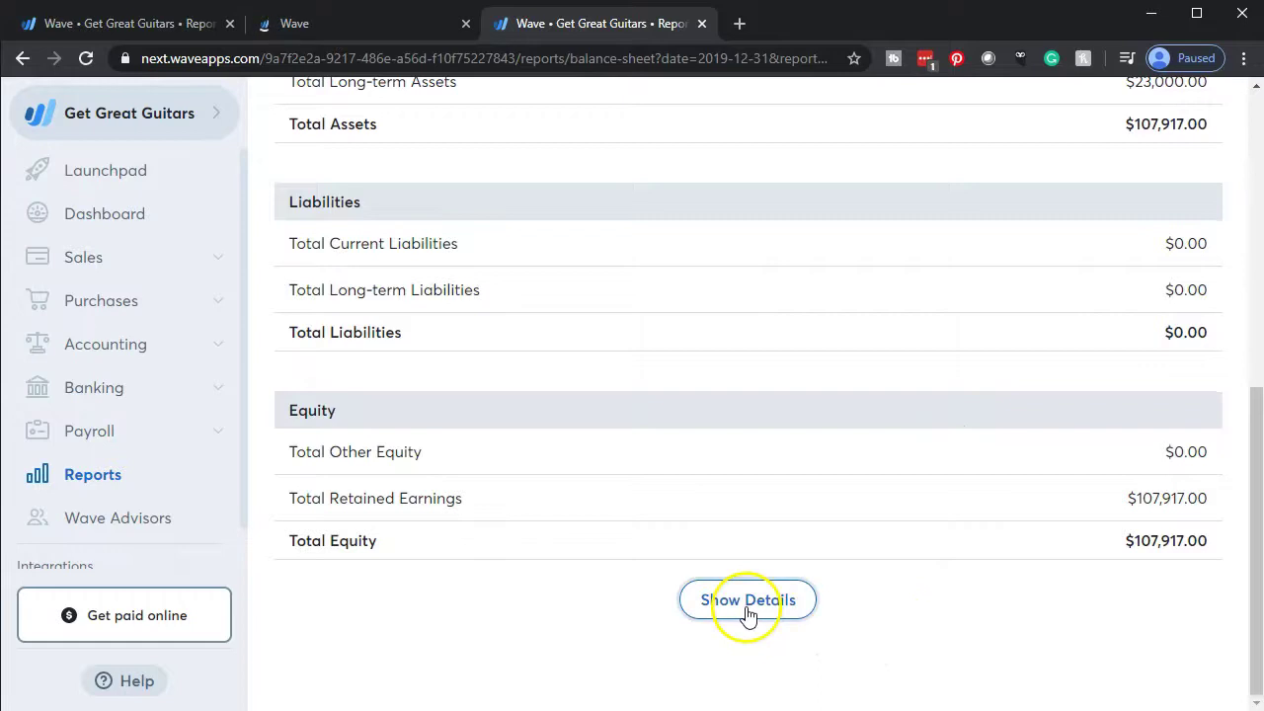
{"action": "scroll", "coordinate": [750, 590], "scroll_direction": "down", "scroll_amount": 1}
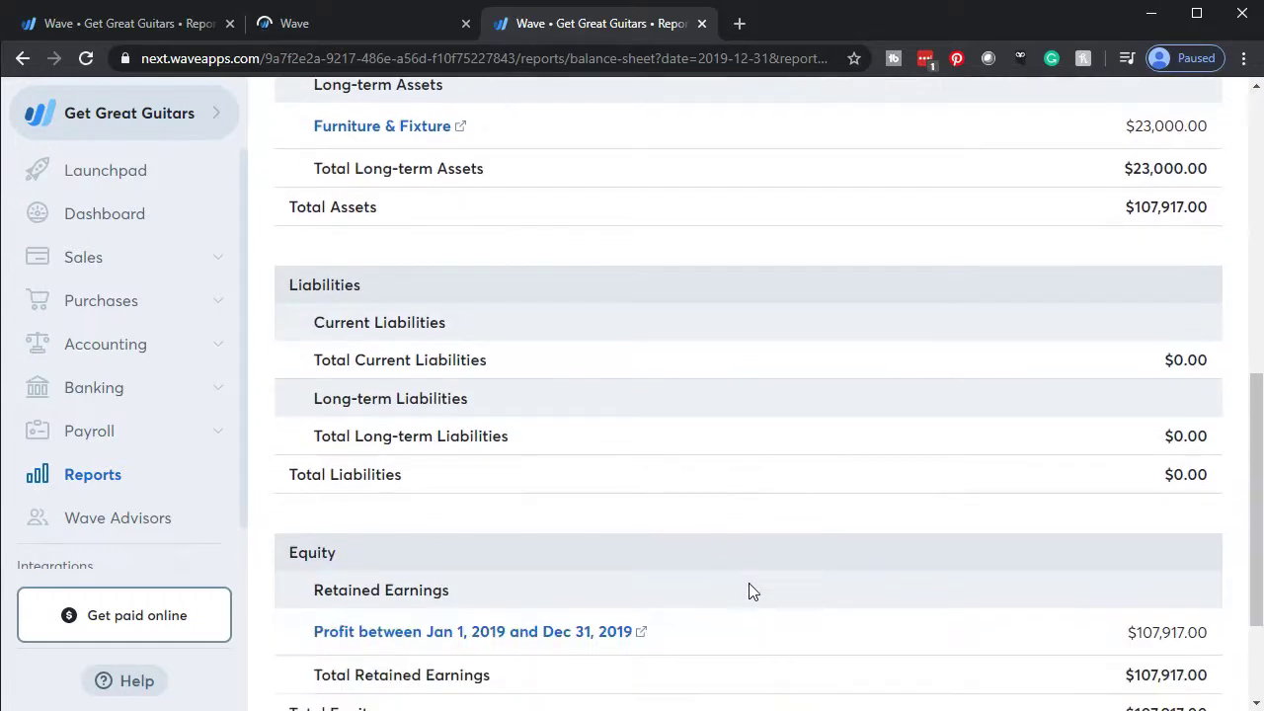
{"action": "scroll", "coordinate": [751, 590], "scroll_direction": "up", "scroll_amount": 3}
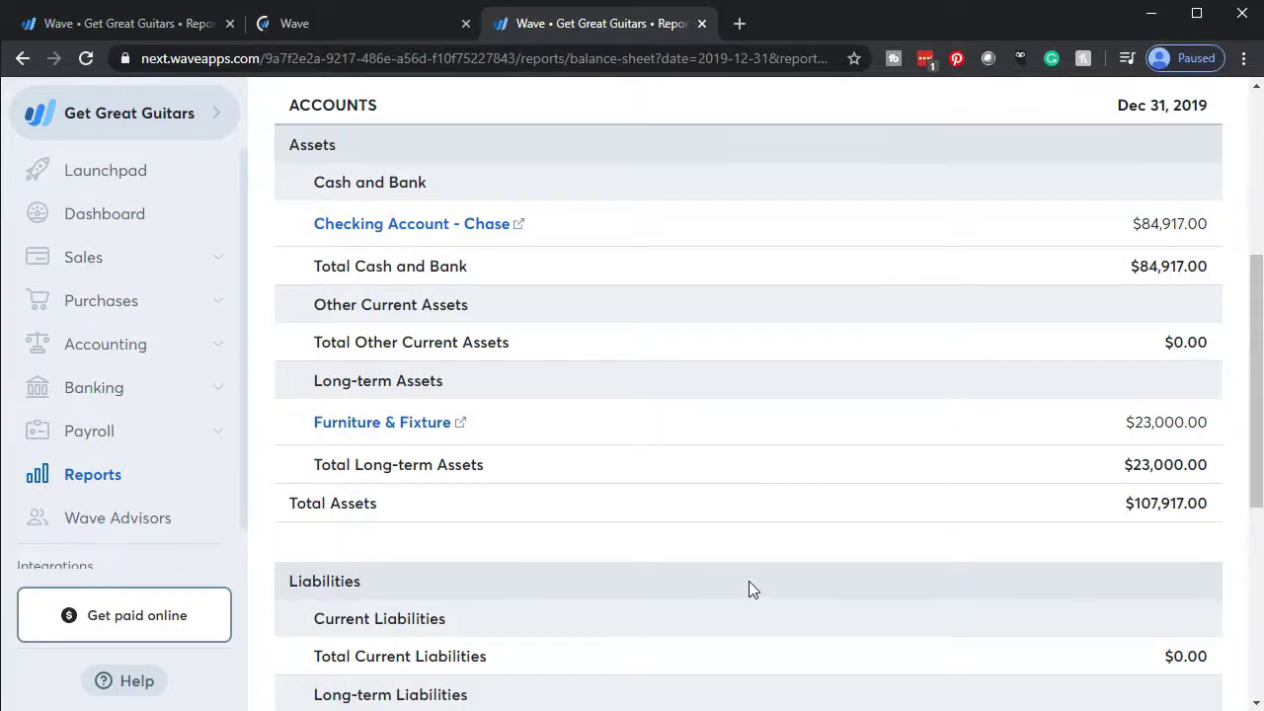
{"action": "scroll", "coordinate": [748, 580], "scroll_direction": "up", "scroll_amount": 1}
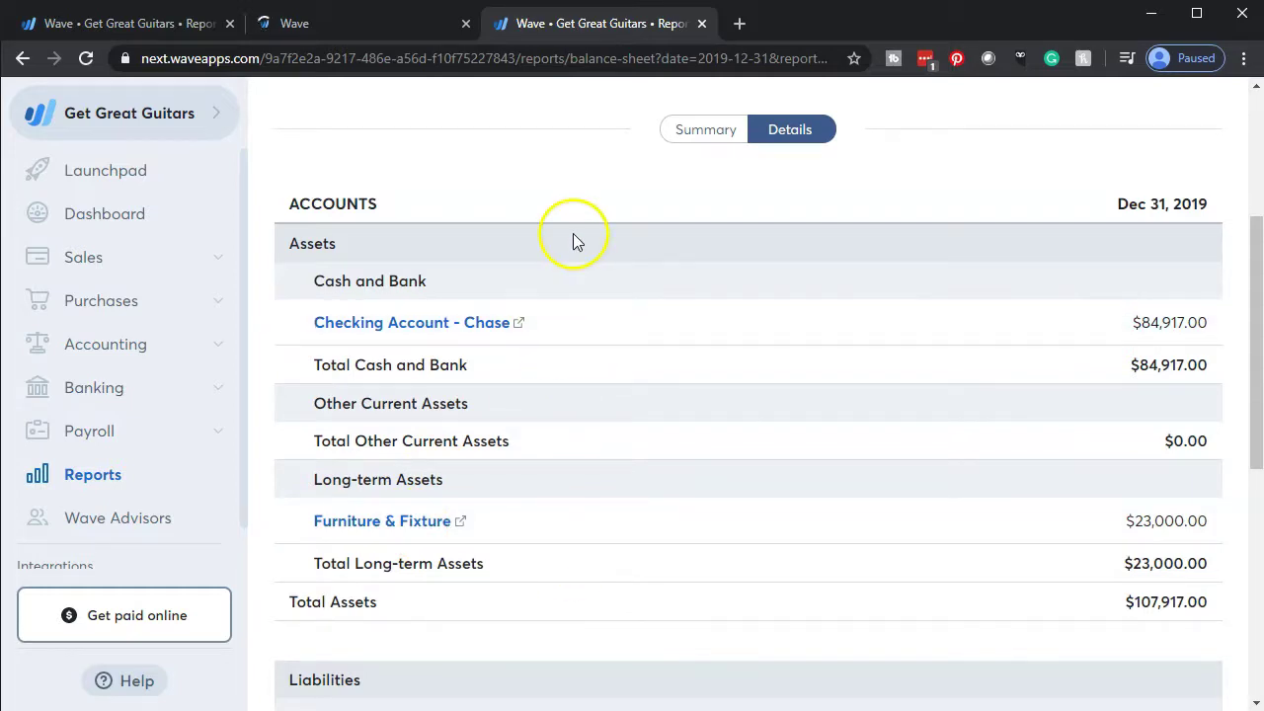
Update the duplicated Profit & Loss report to the 2019 calendar year date range
{"action": "left_click", "coordinate": [366, 24]}
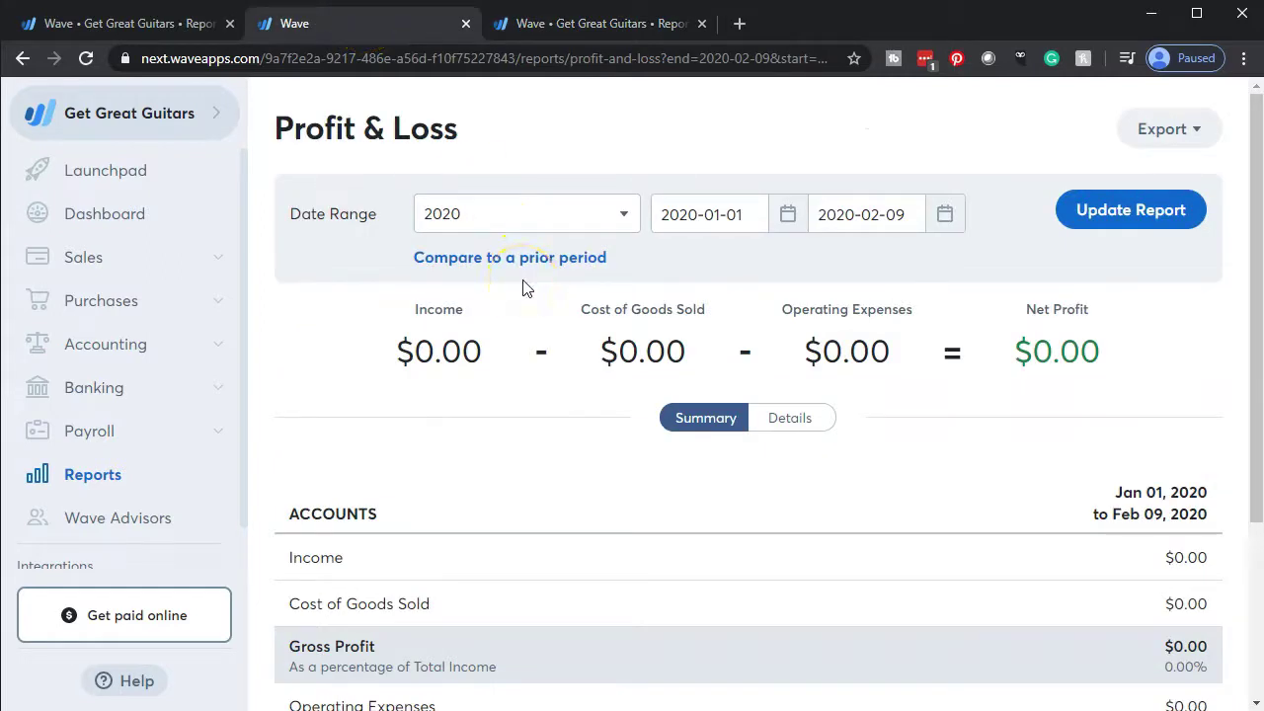
{"action": "left_click", "coordinate": [626, 213]}
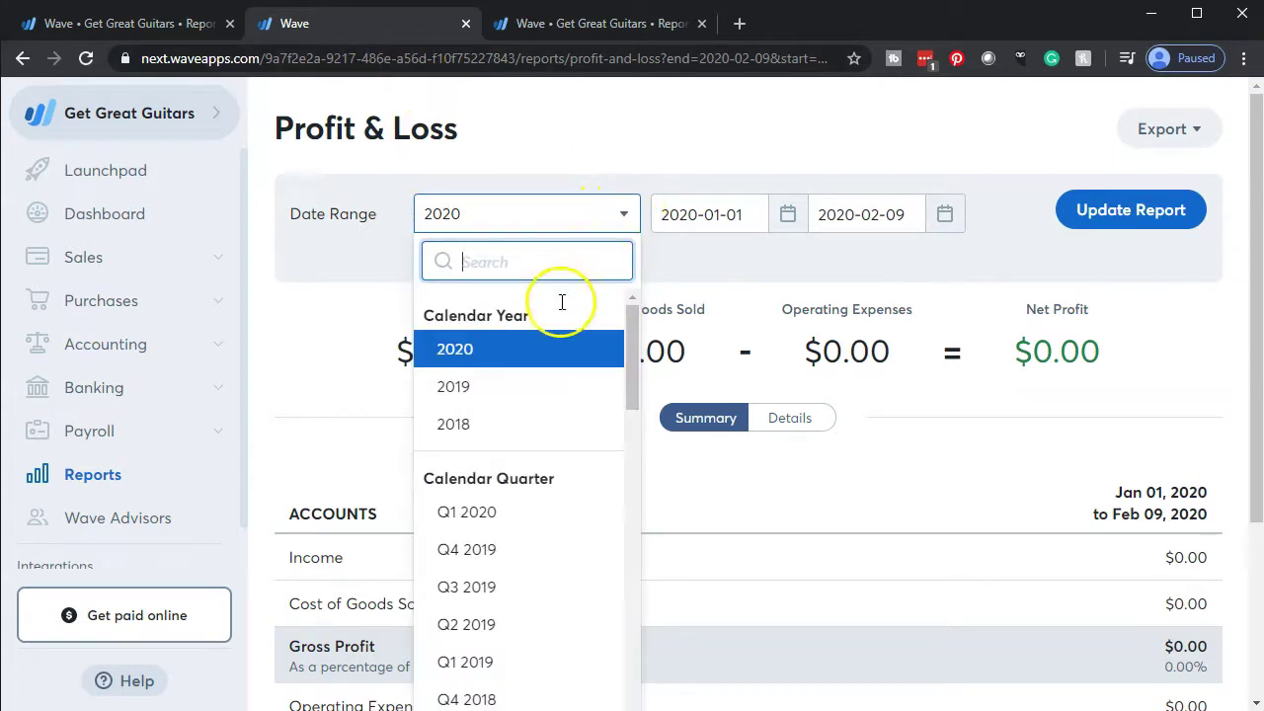
{"action": "left_click", "coordinate": [564, 387]}
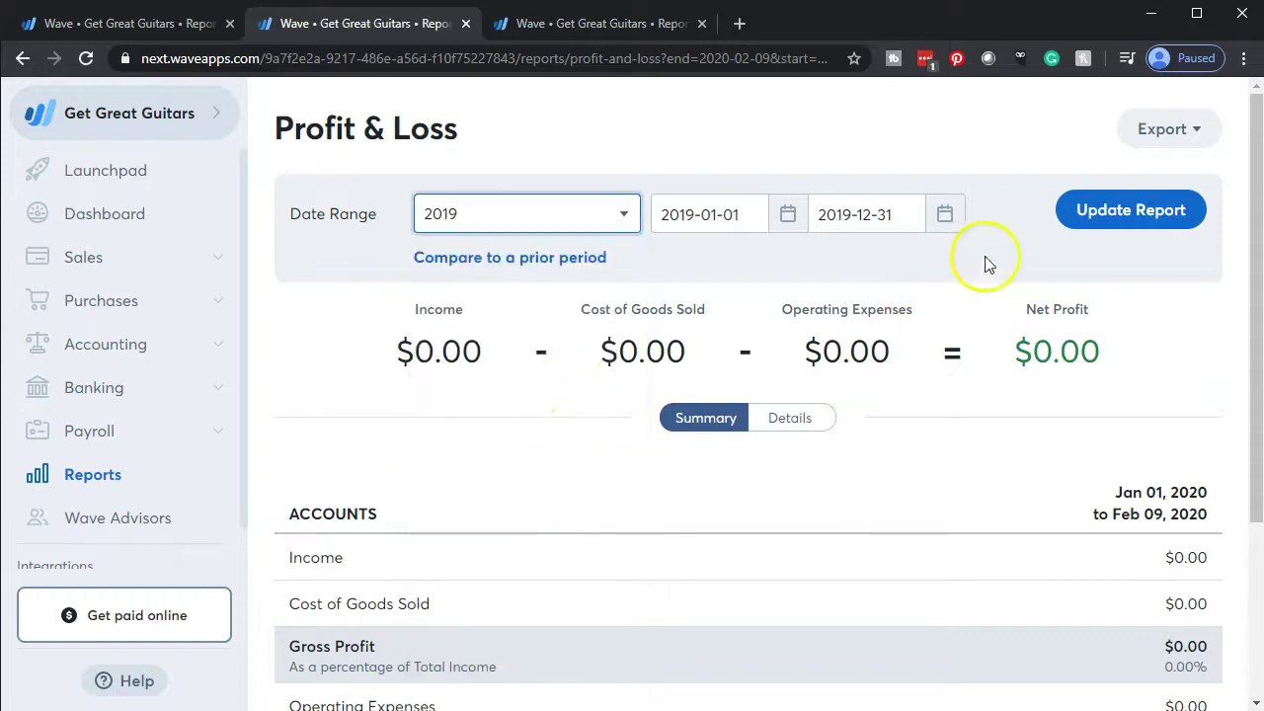
{"action": "left_click", "coordinate": [1091, 223]}
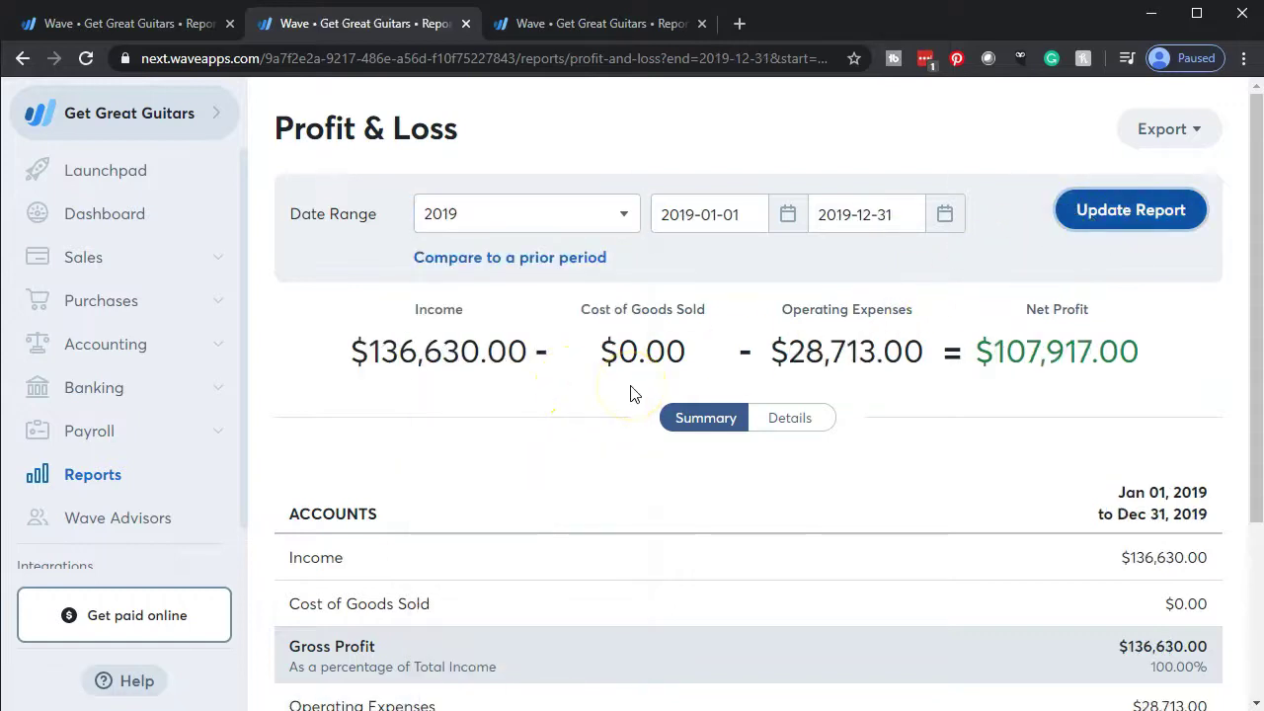
Expand the 2019 Profit & Loss report to its detailed view and review the operating expenses and net profit
{"action": "scroll", "coordinate": [632, 385], "scroll_direction": "down", "scroll_amount": 3}
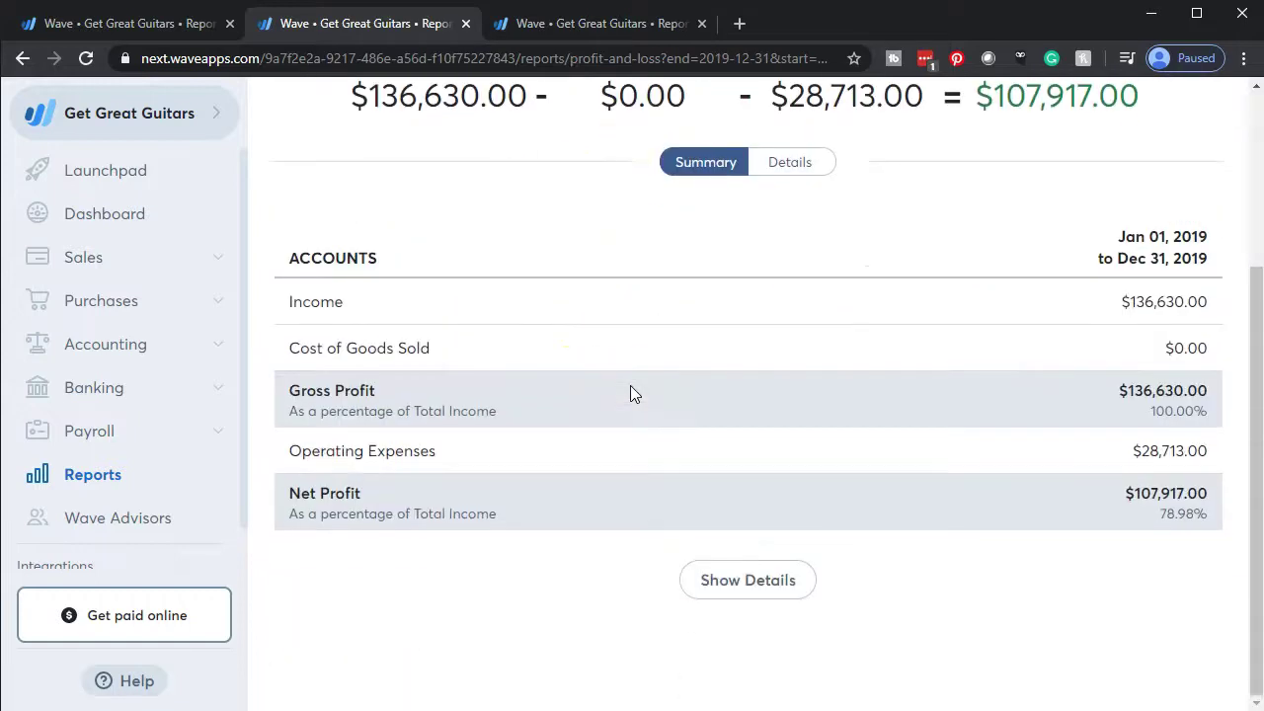
{"action": "left_click", "coordinate": [720, 578]}
{"action": "scroll", "coordinate": [721, 578], "scroll_direction": "down", "scroll_amount": 3}
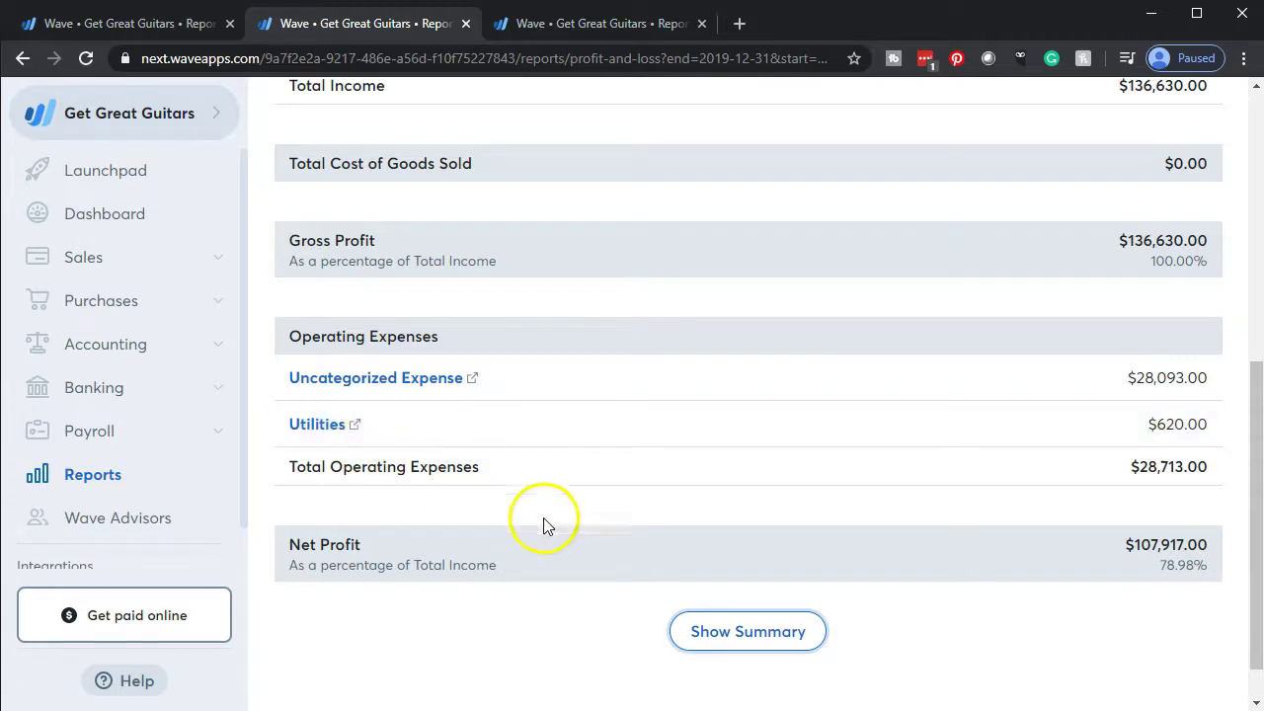
Switch to QuickBooks Desktop to examine the workflow on its home page, and return to Wave
{"action": "key", "text": "alt+Tab"}
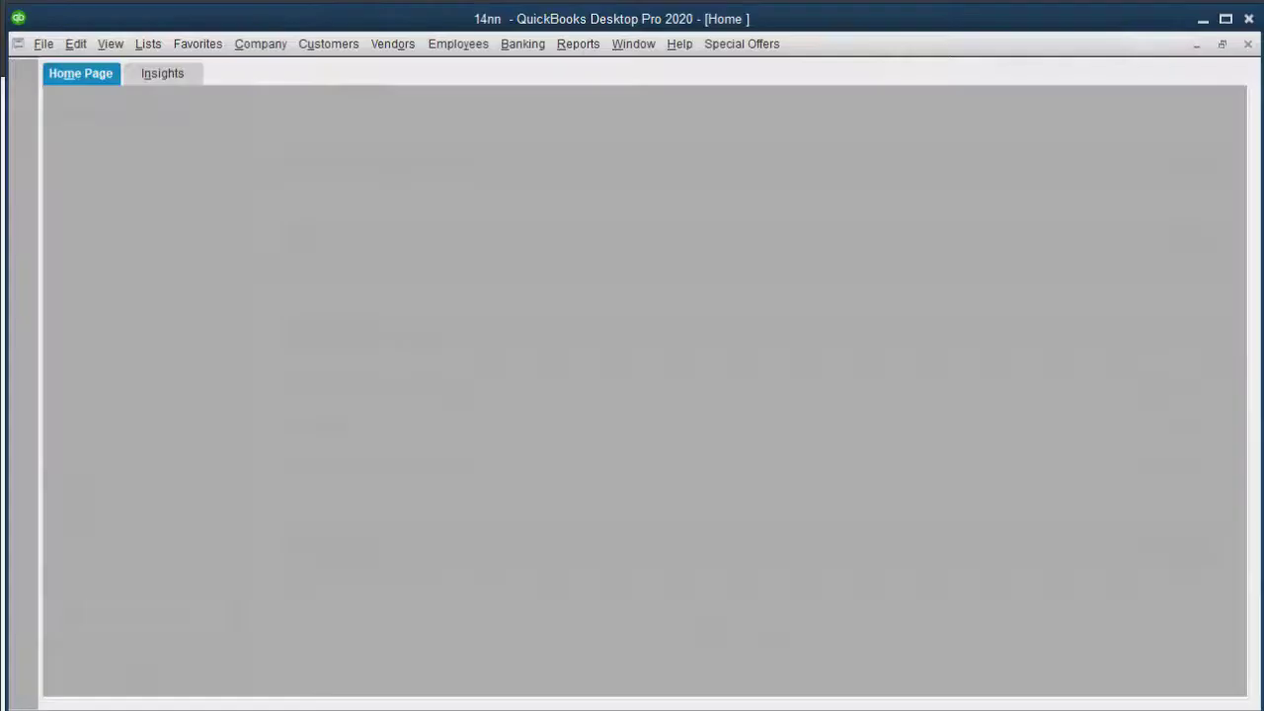
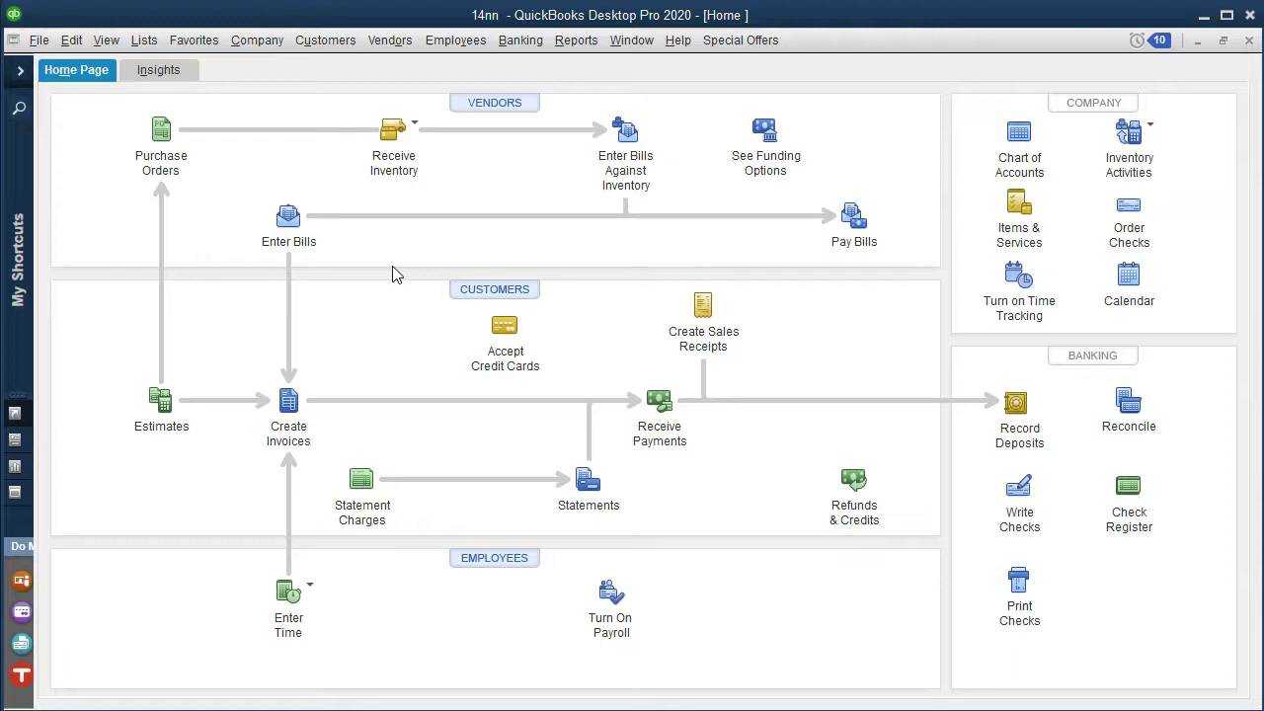
{"action": "left_click", "coordinate": [367, 296]}
{"action": "left_click", "coordinate": [1204, 15]}
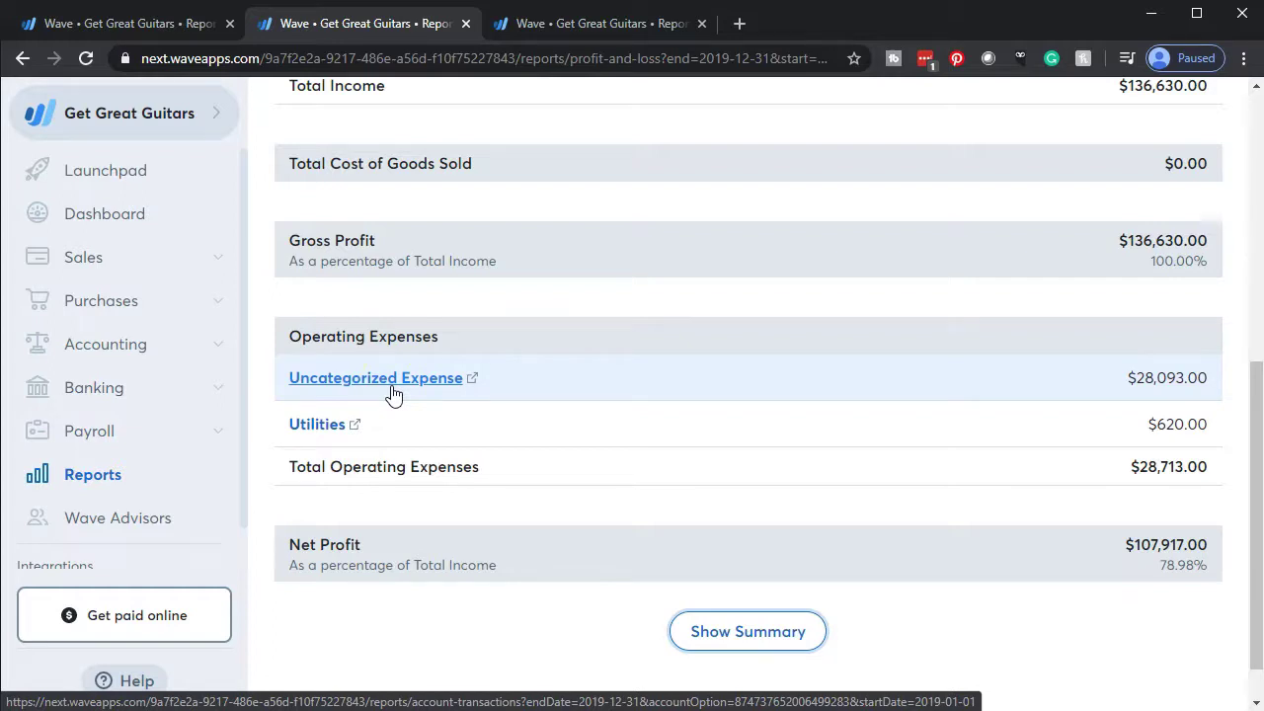
Open the accounting Transactions list in the original browser tab
{"action": "left_click", "coordinate": [153, 30]}
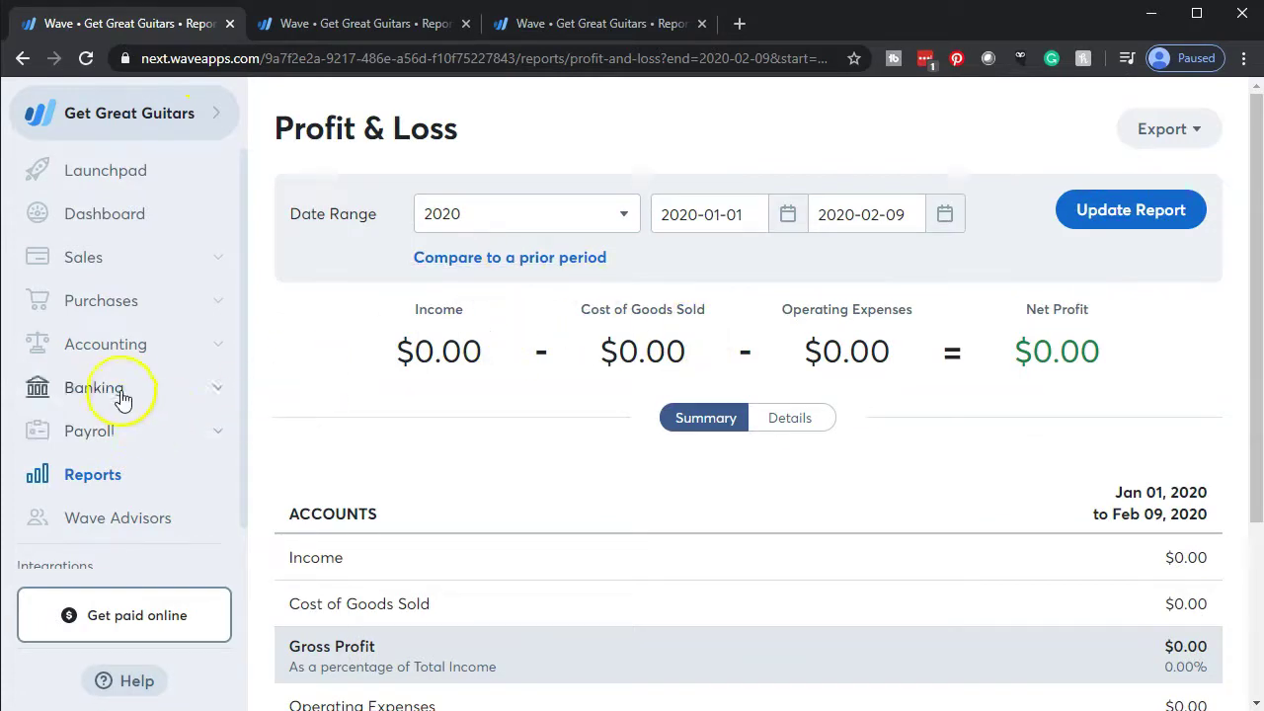
{"action": "left_click", "coordinate": [107, 345]}
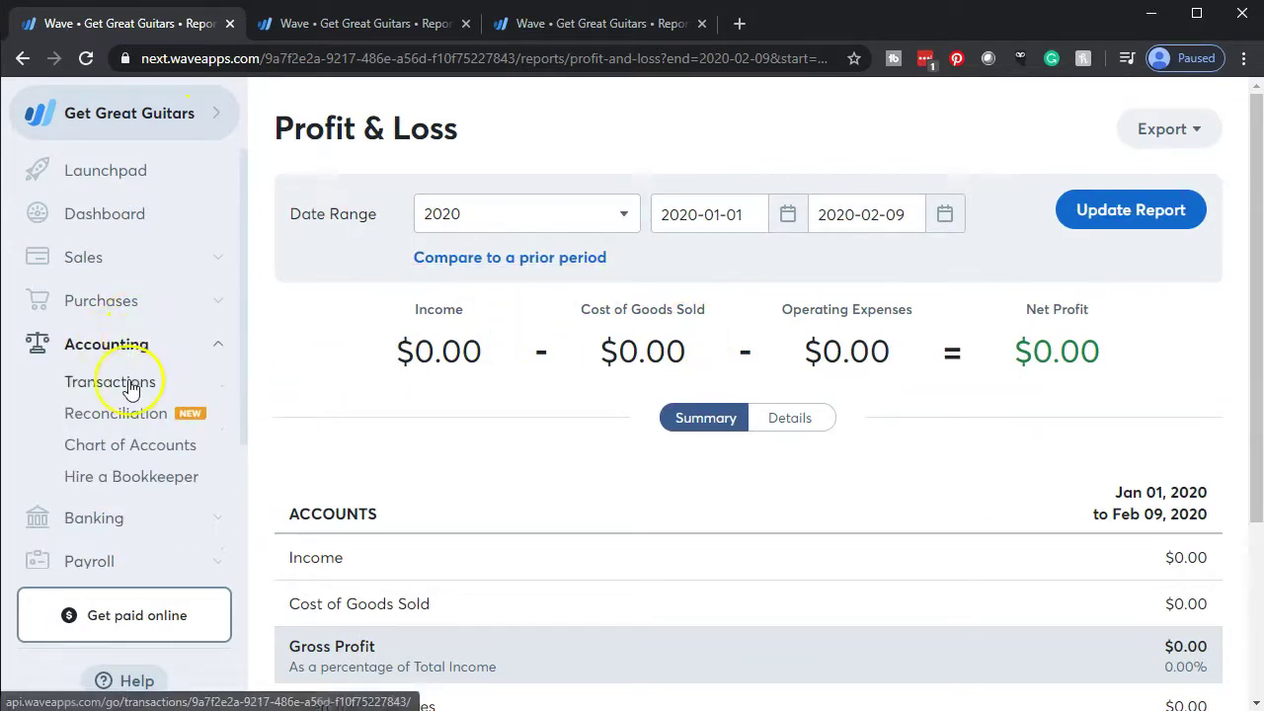
{"action": "left_click", "coordinate": [125, 385]}
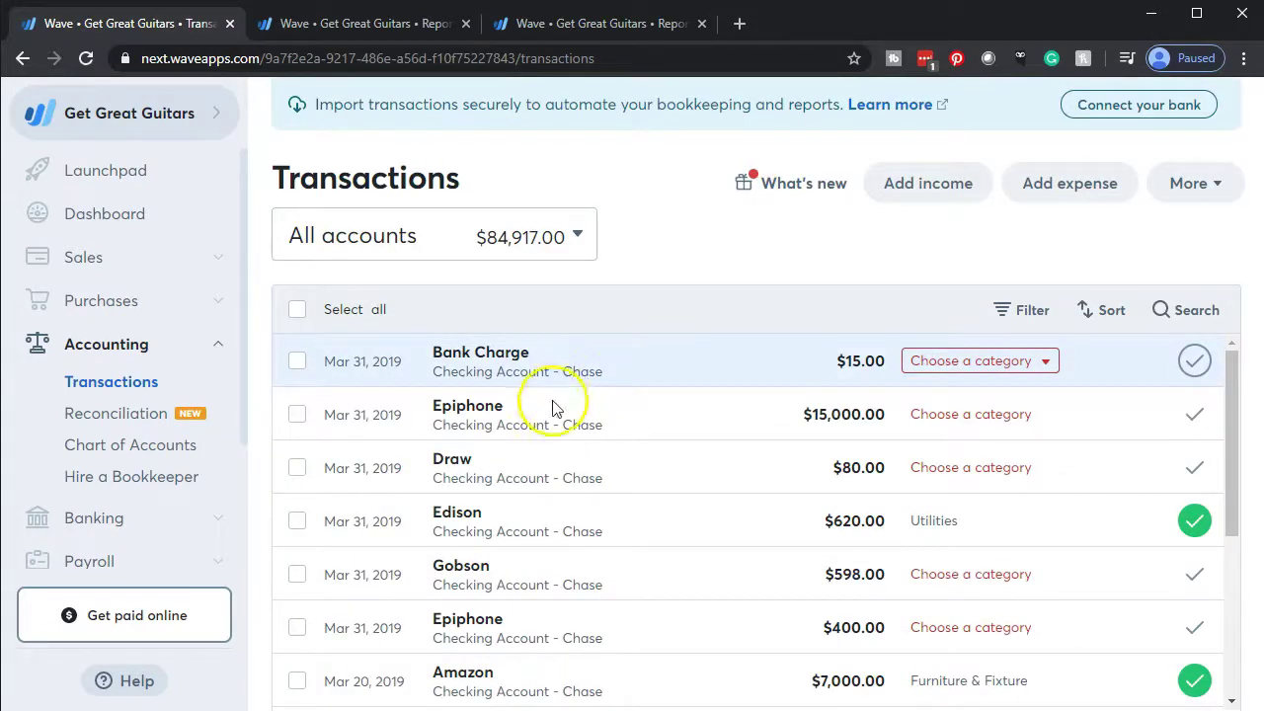
Look through the available categories for the $15,000 Epiphone transaction to find a cost of goods sold account
{"action": "left_click", "coordinate": [483, 430]}
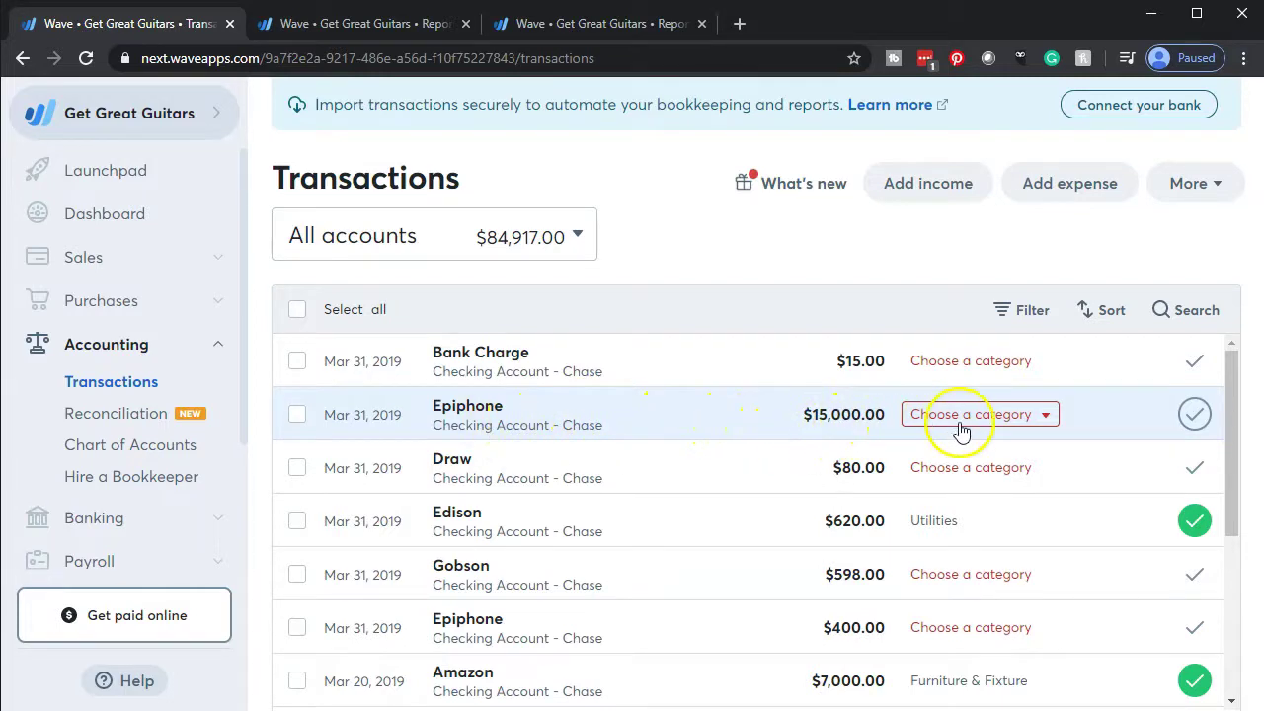
{"action": "left_click", "coordinate": [1047, 419]}
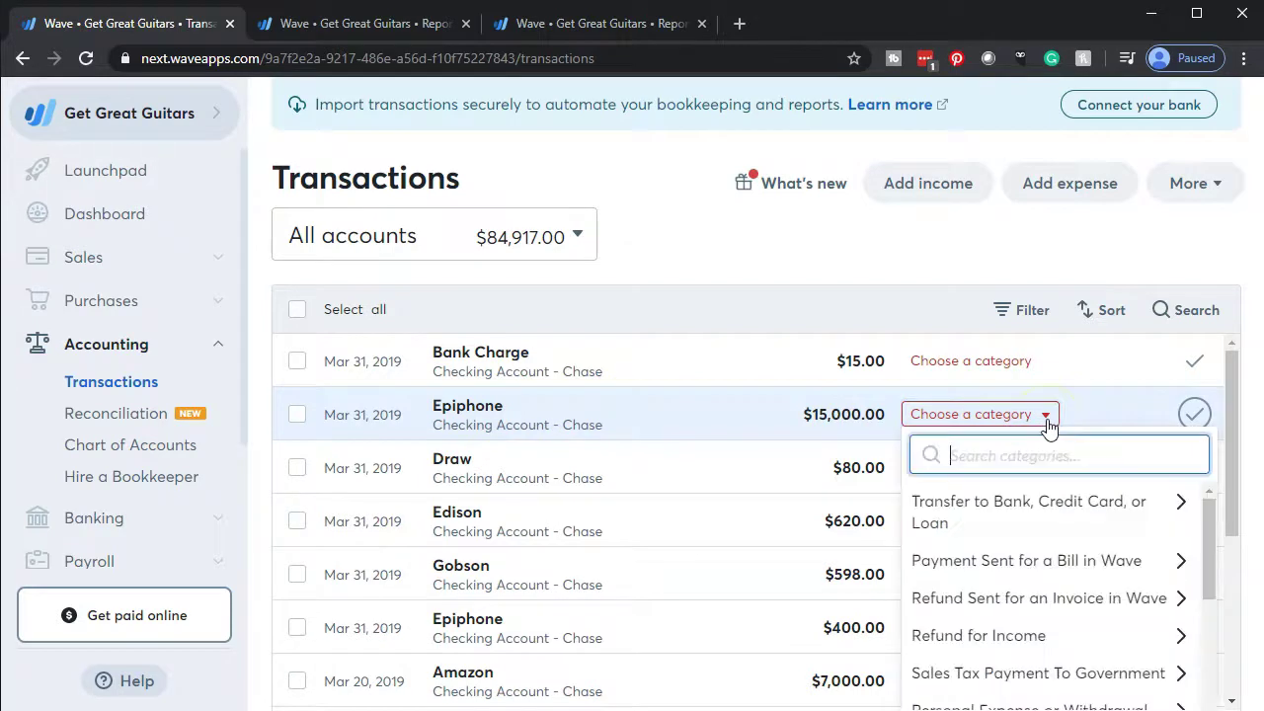
{"action": "scroll", "coordinate": [1061, 503], "scroll_direction": "down", "scroll_amount": 5}
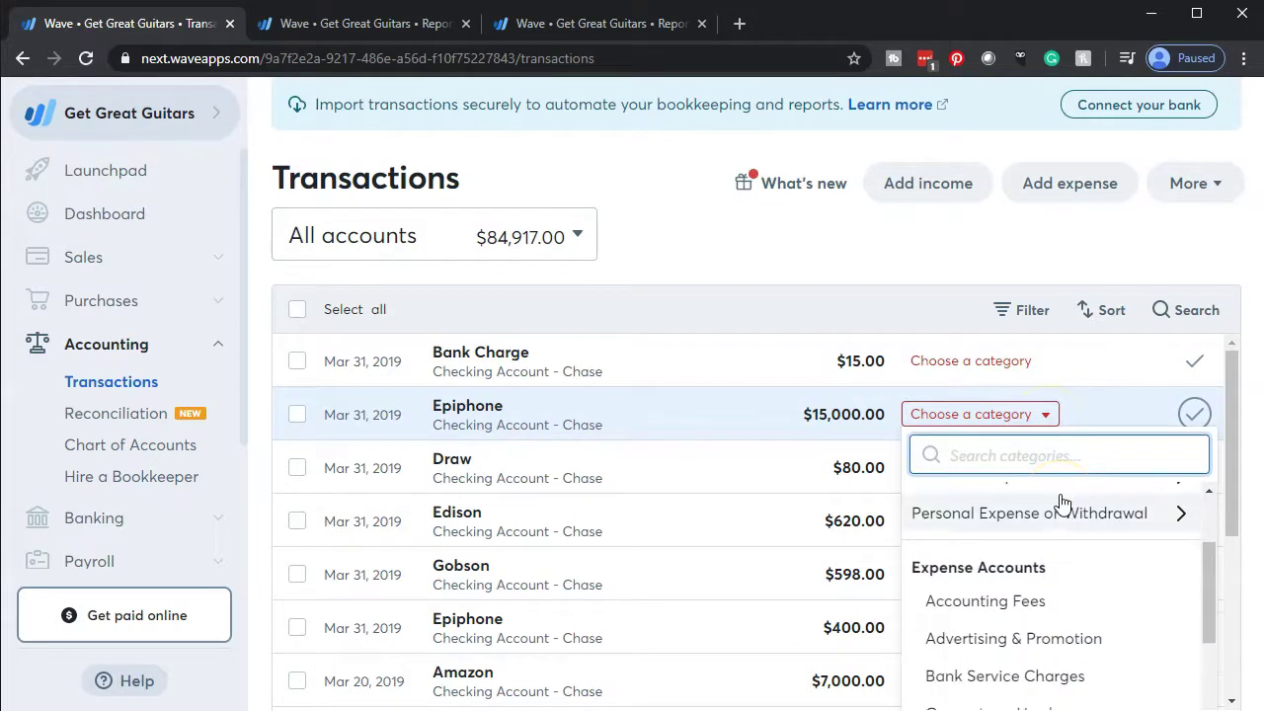
{"action": "scroll", "coordinate": [1061, 504], "scroll_direction": "up", "scroll_amount": 1}
{"action": "scroll", "coordinate": [1061, 504], "scroll_direction": "down", "scroll_amount": 1}
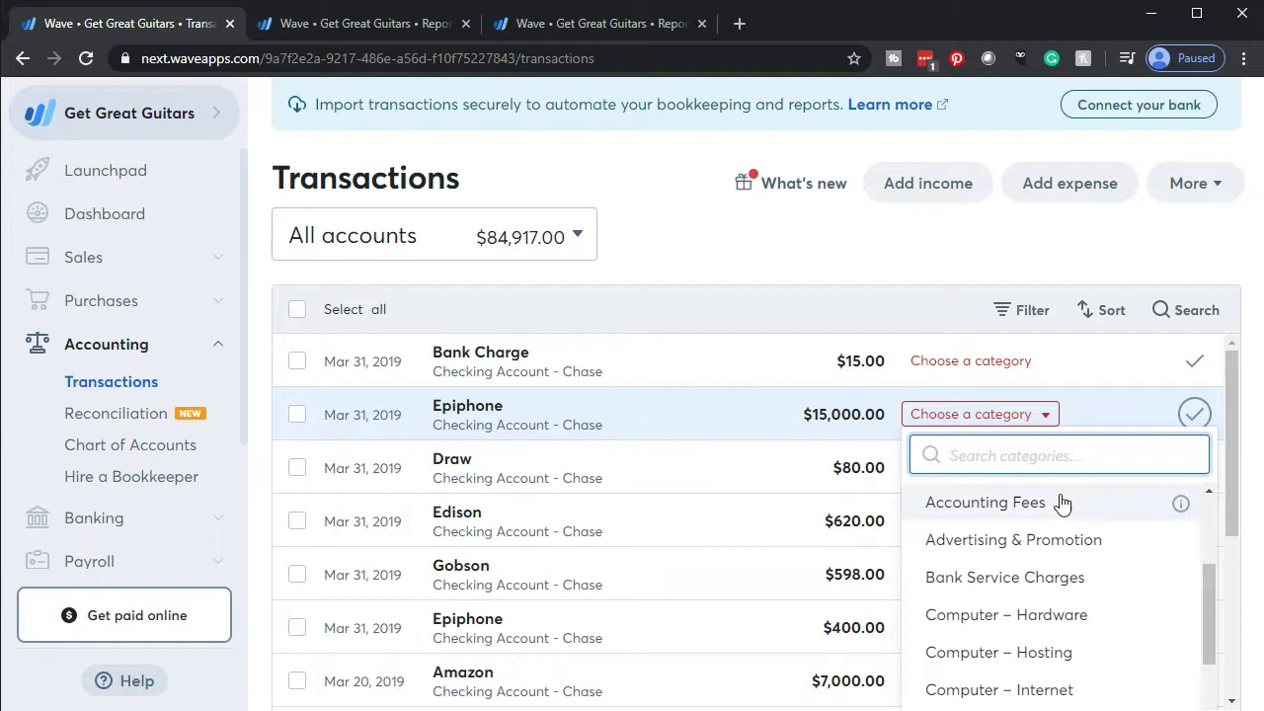
{"action": "scroll", "coordinate": [1061, 503], "scroll_direction": "down", "scroll_amount": 3}
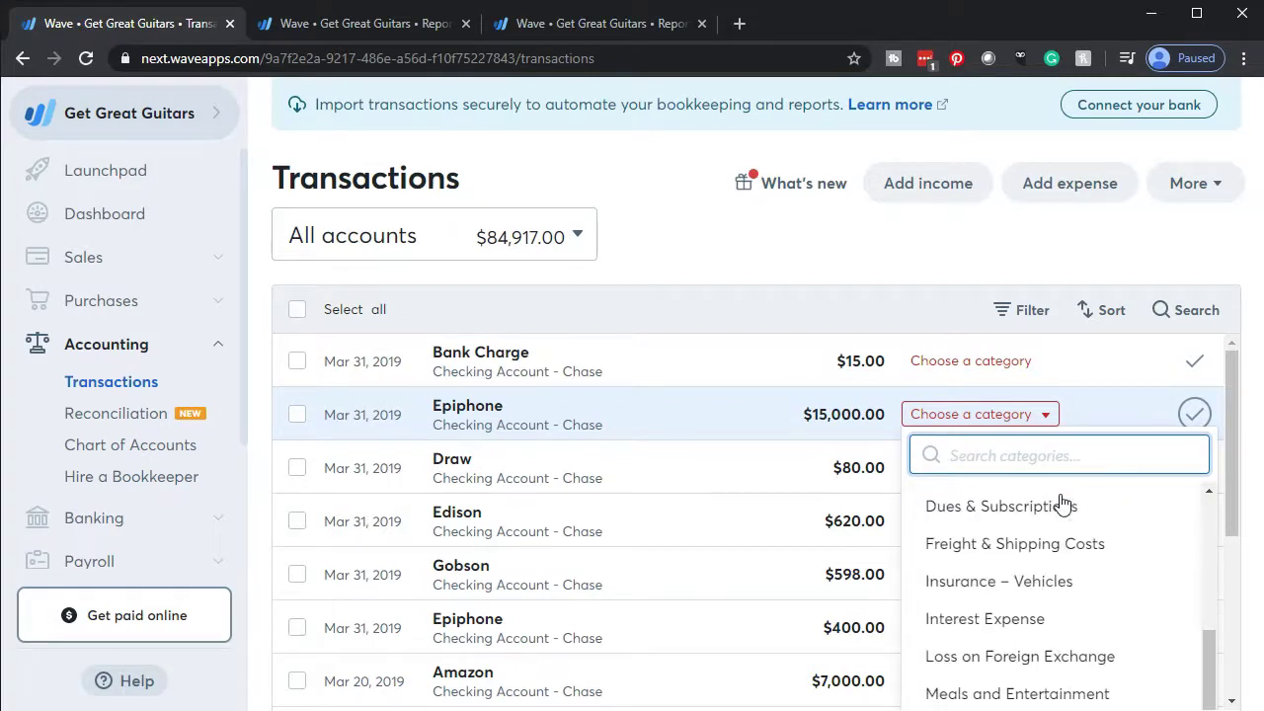
{"action": "scroll", "coordinate": [1061, 503], "scroll_direction": "down", "scroll_amount": 4}
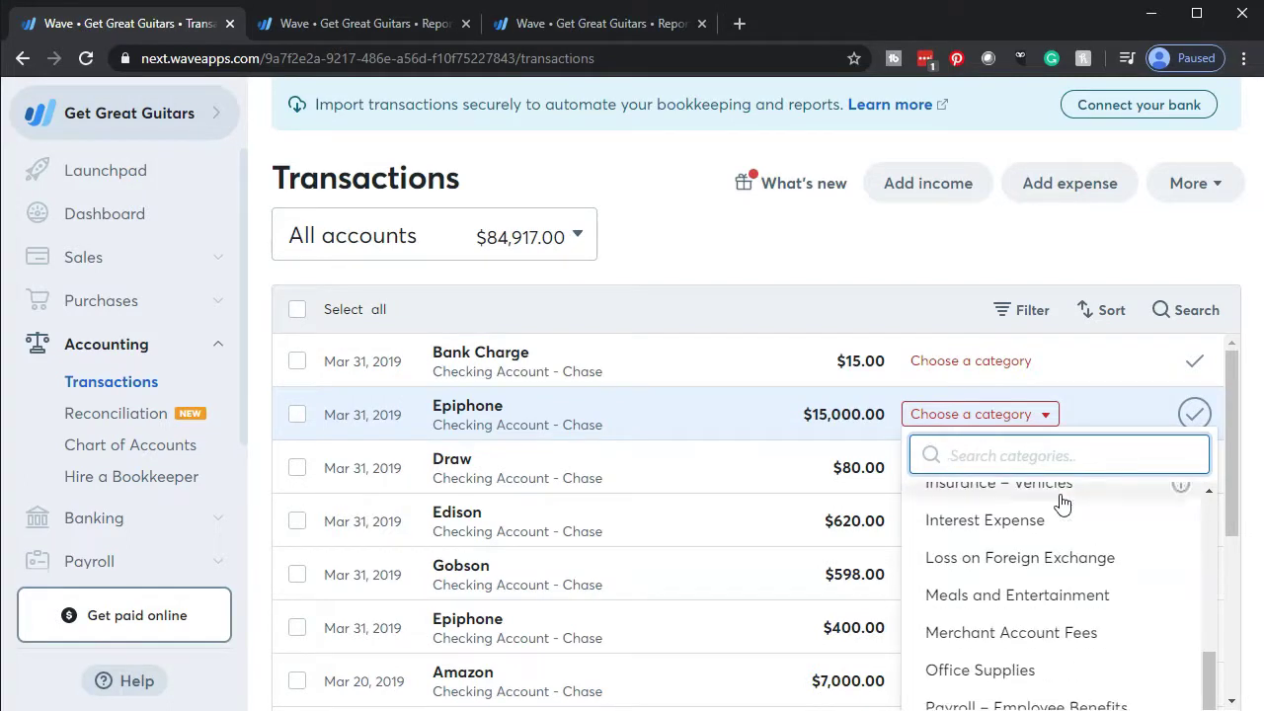
{"action": "scroll", "coordinate": [1061, 503], "scroll_direction": "down", "scroll_amount": 5}
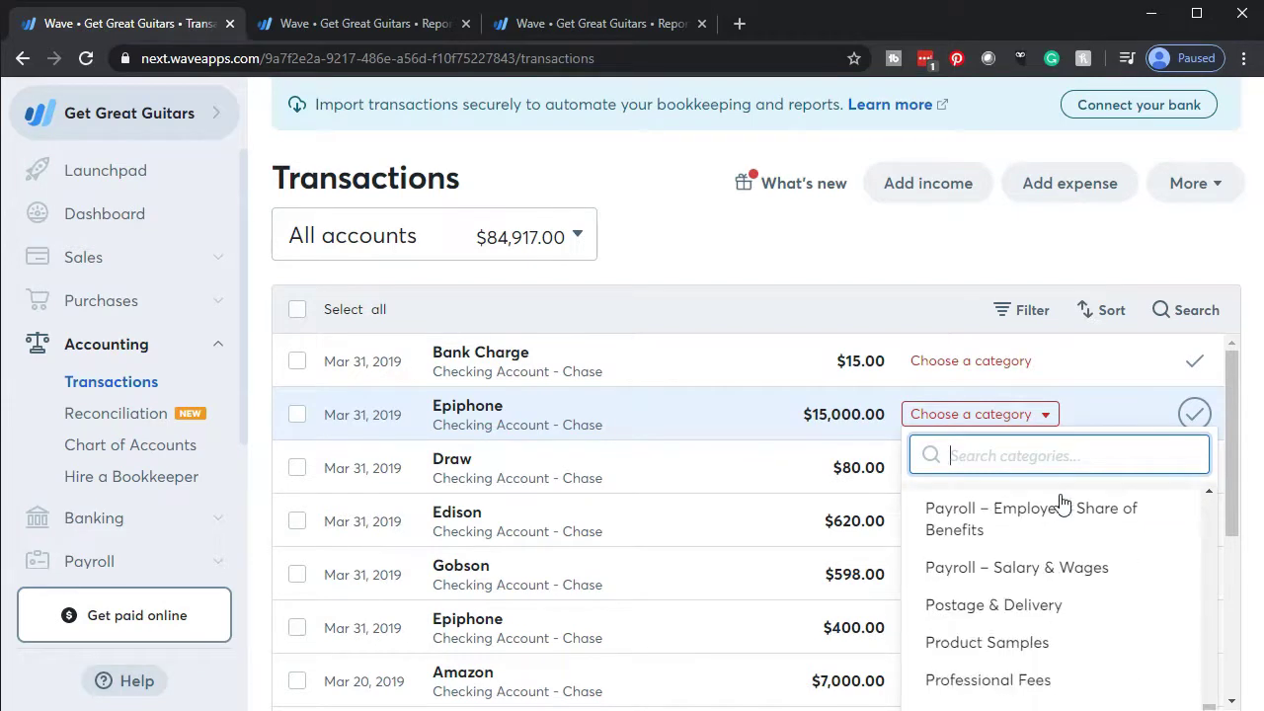
{"action": "scroll", "coordinate": [1061, 504], "scroll_direction": "down", "scroll_amount": 4}
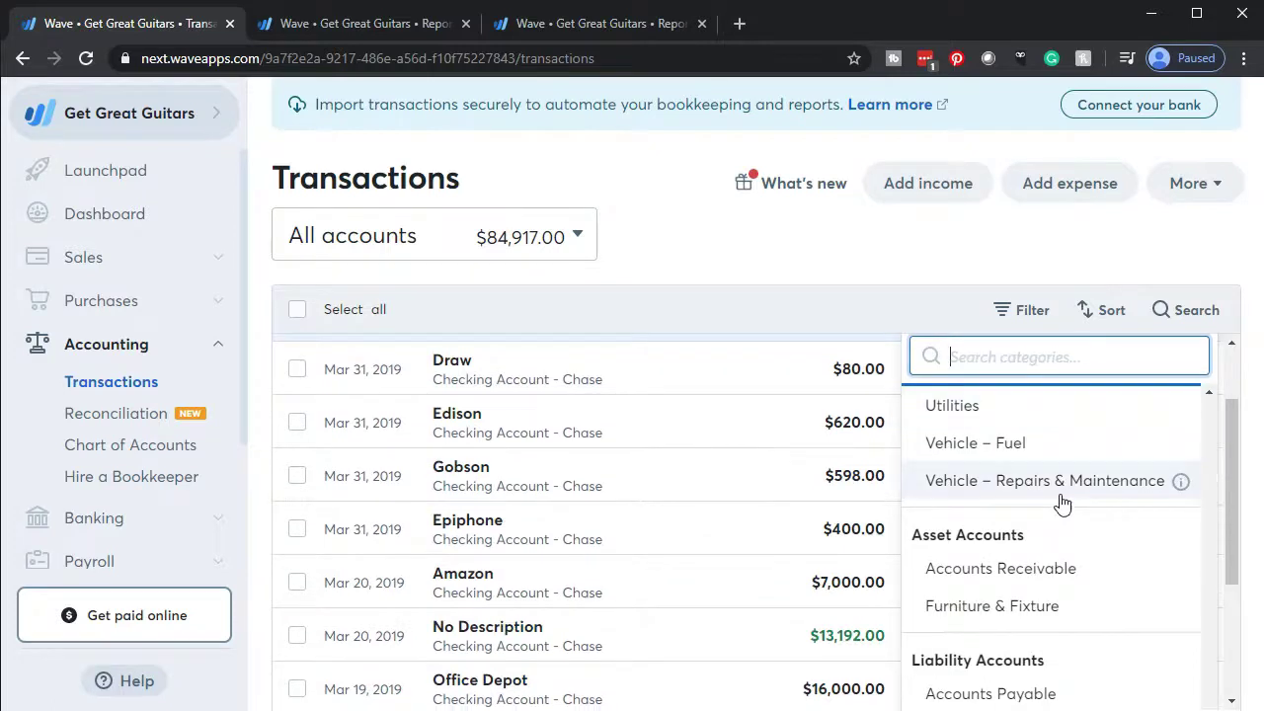
{"action": "scroll", "coordinate": [1061, 503], "scroll_direction": "down", "scroll_amount": 3}
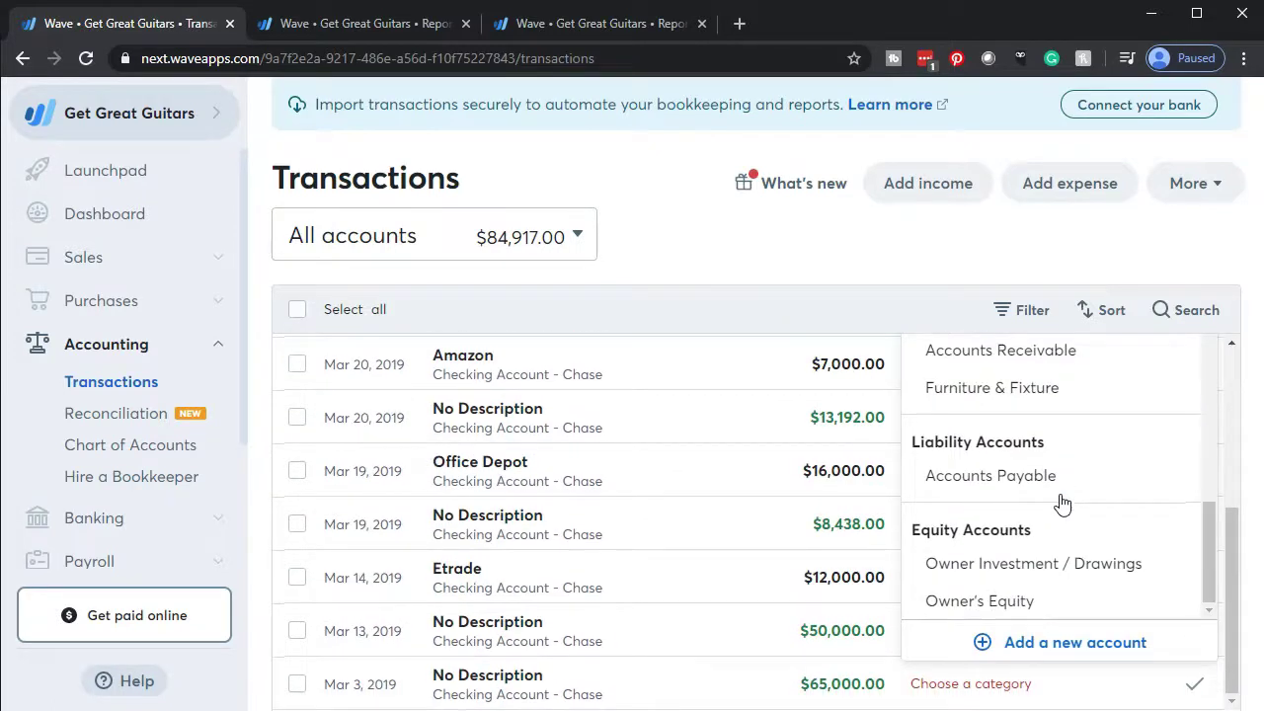
{"action": "scroll", "coordinate": [1061, 503], "scroll_direction": "up", "scroll_amount": 10}
{"action": "scroll", "coordinate": [1061, 504], "scroll_direction": "up", "scroll_amount": 5}
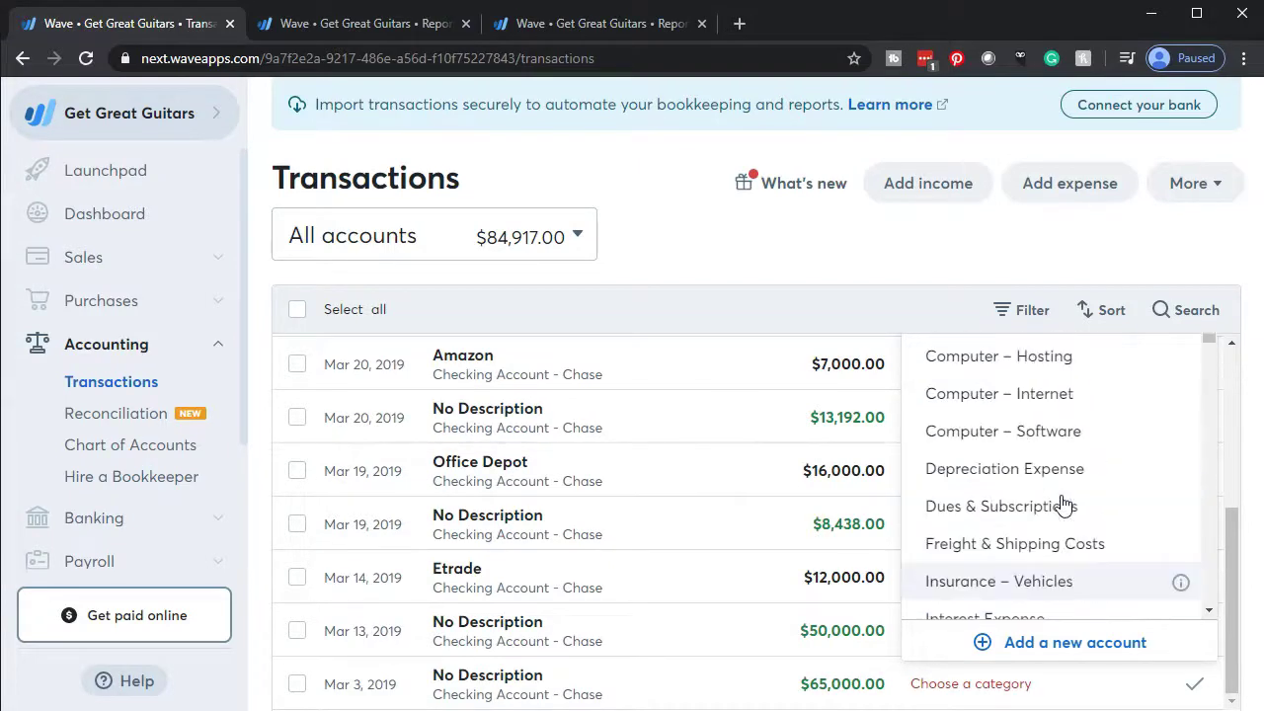
{"action": "scroll", "coordinate": [994, 446], "scroll_direction": "up", "scroll_amount": 3}
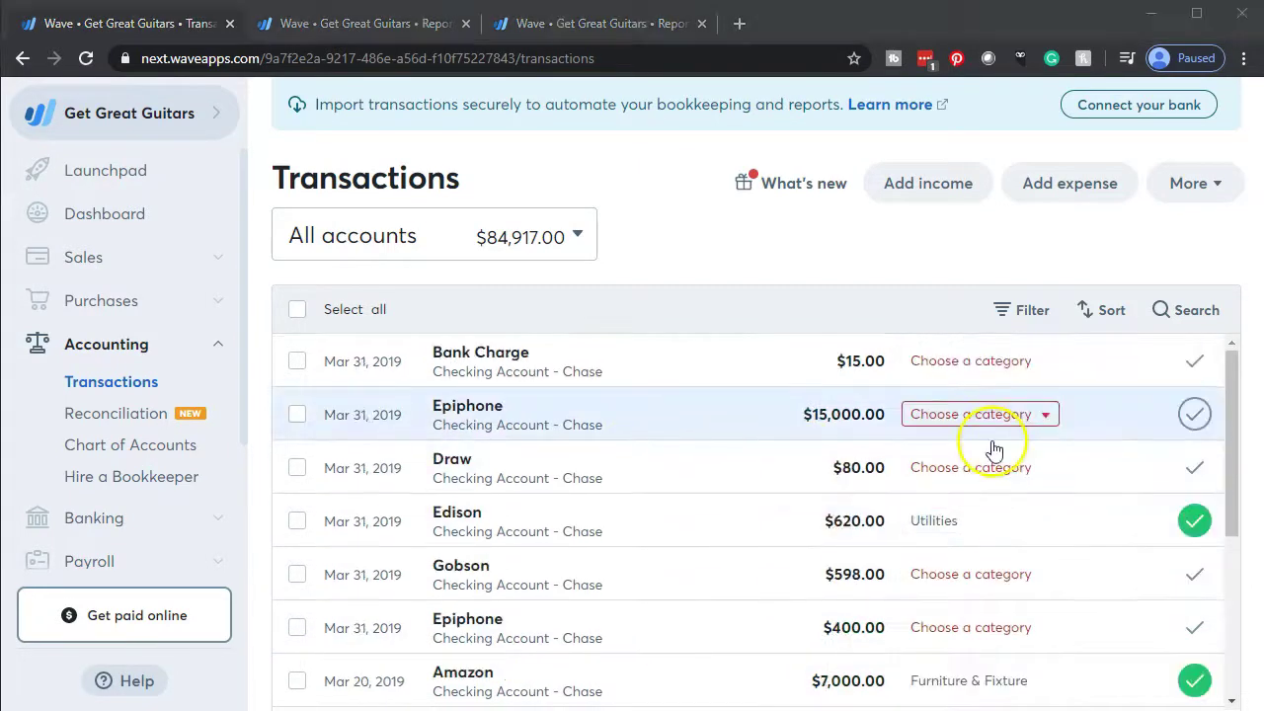
Categorize the $15,000 Epiphone transaction with a new account of type Cost of Goods Sold, named Cost of Goods Sold
{"action": "left_click", "coordinate": [1047, 418]}
{"action": "scroll", "coordinate": [1044, 504], "scroll_direction": "down", "scroll_amount": 10}
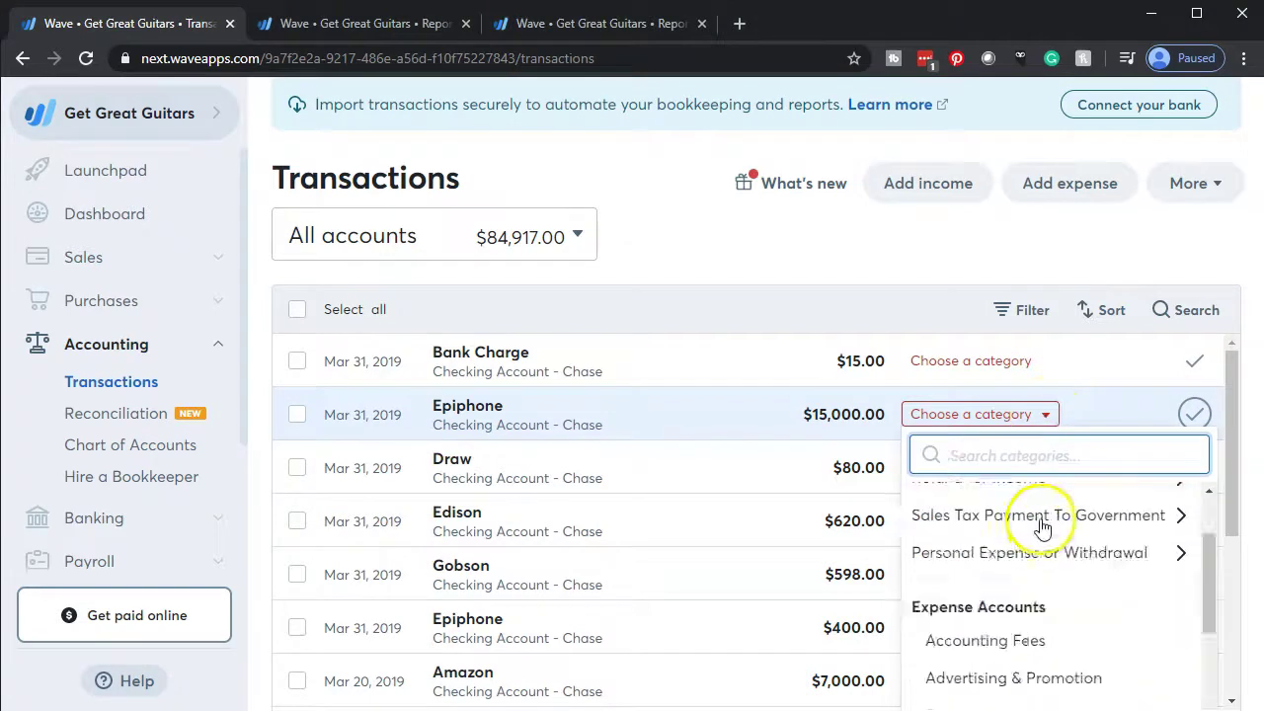
{"action": "scroll", "coordinate": [1044, 523], "scroll_direction": "down", "scroll_amount": 6}
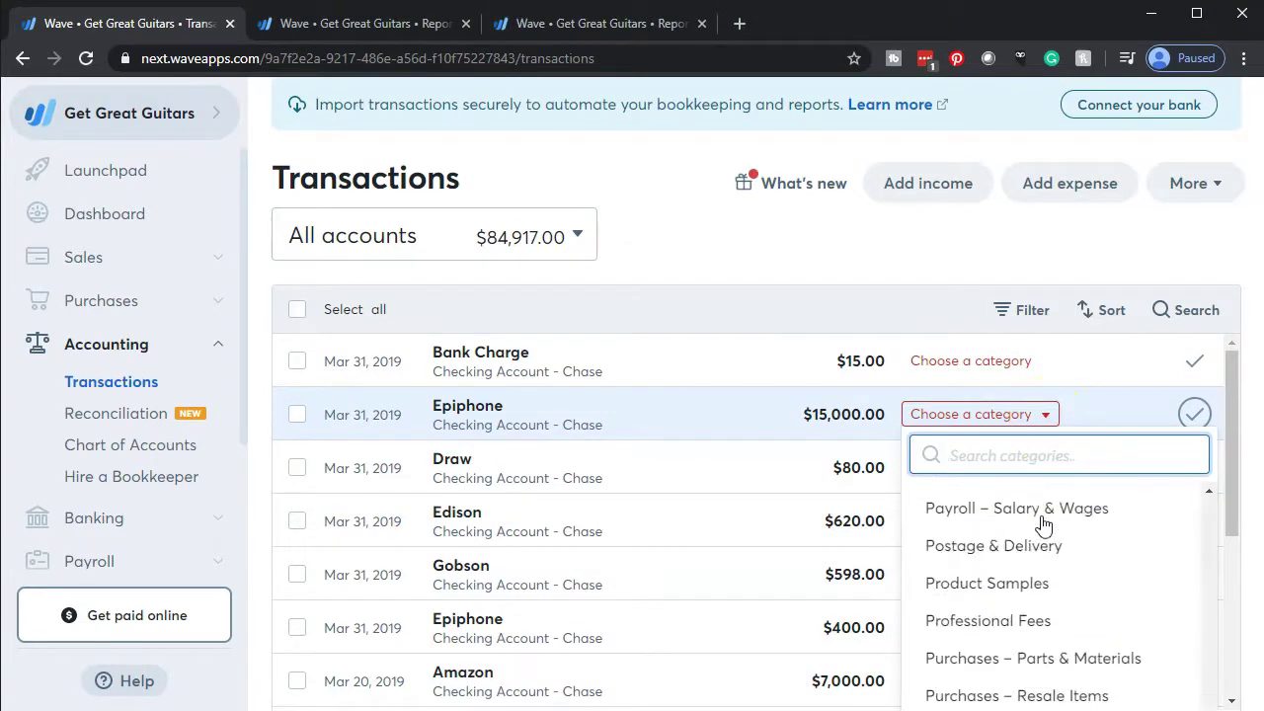
{"action": "scroll", "coordinate": [1026, 590], "scroll_direction": "down", "scroll_amount": 2}
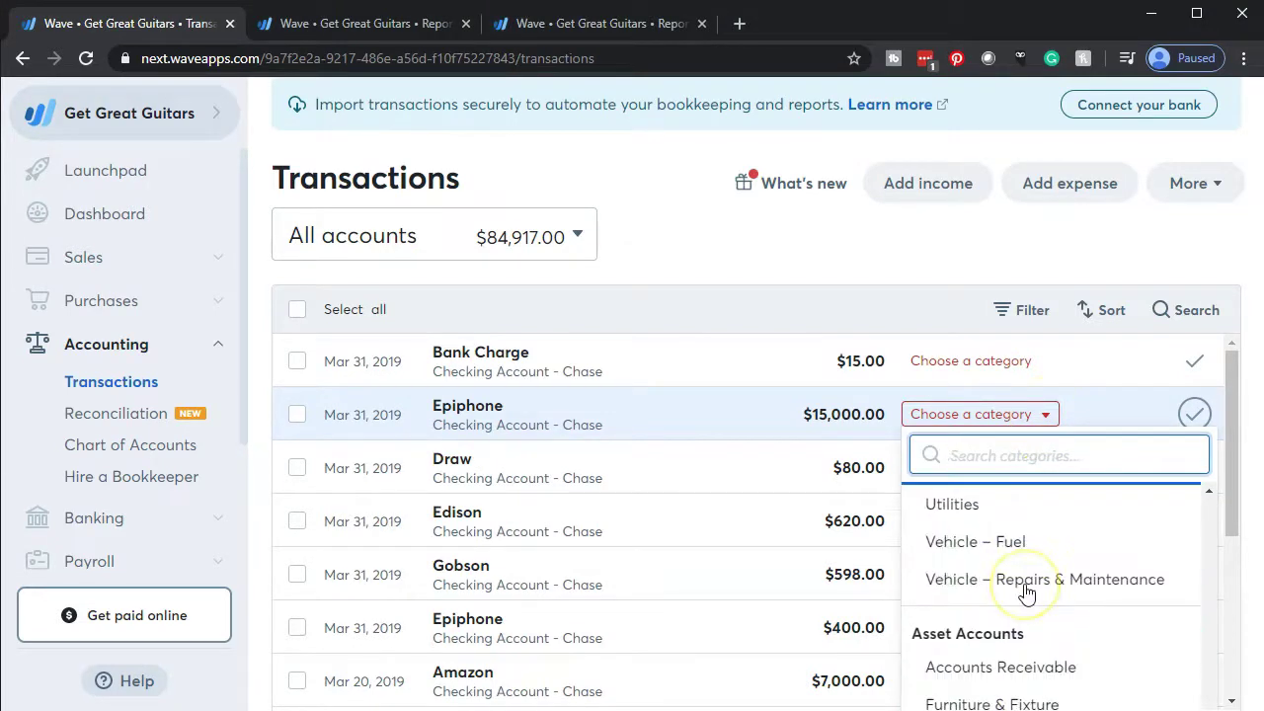
{"action": "scroll", "coordinate": [761, 612], "scroll_direction": "down", "scroll_amount": 3}
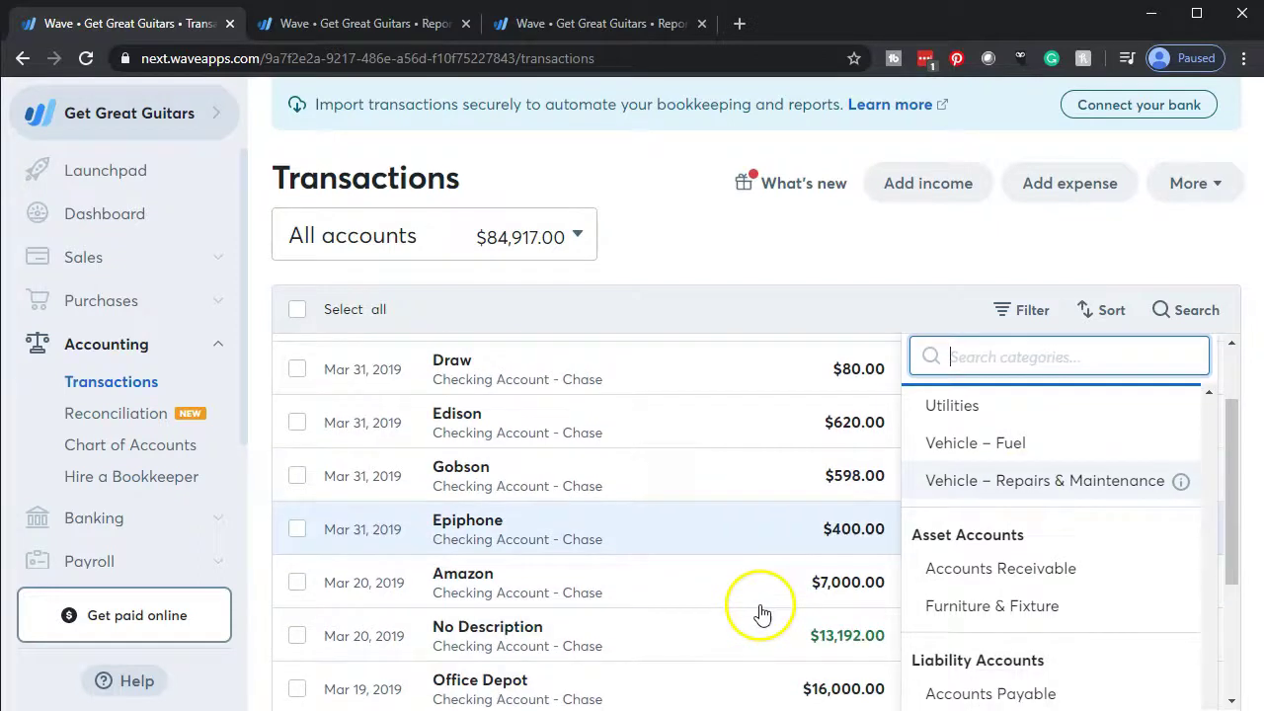
{"action": "scroll", "coordinate": [775, 604], "scroll_direction": "down", "scroll_amount": 1}
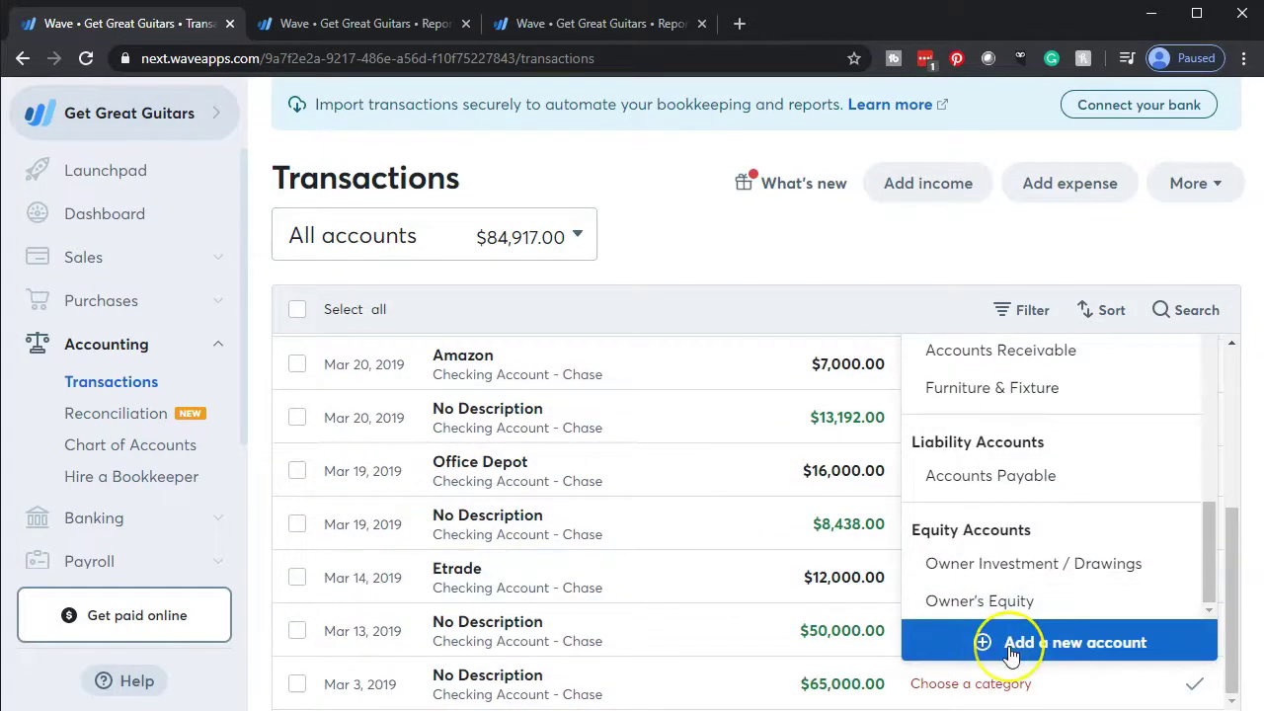
{"action": "left_click", "coordinate": [988, 658]}
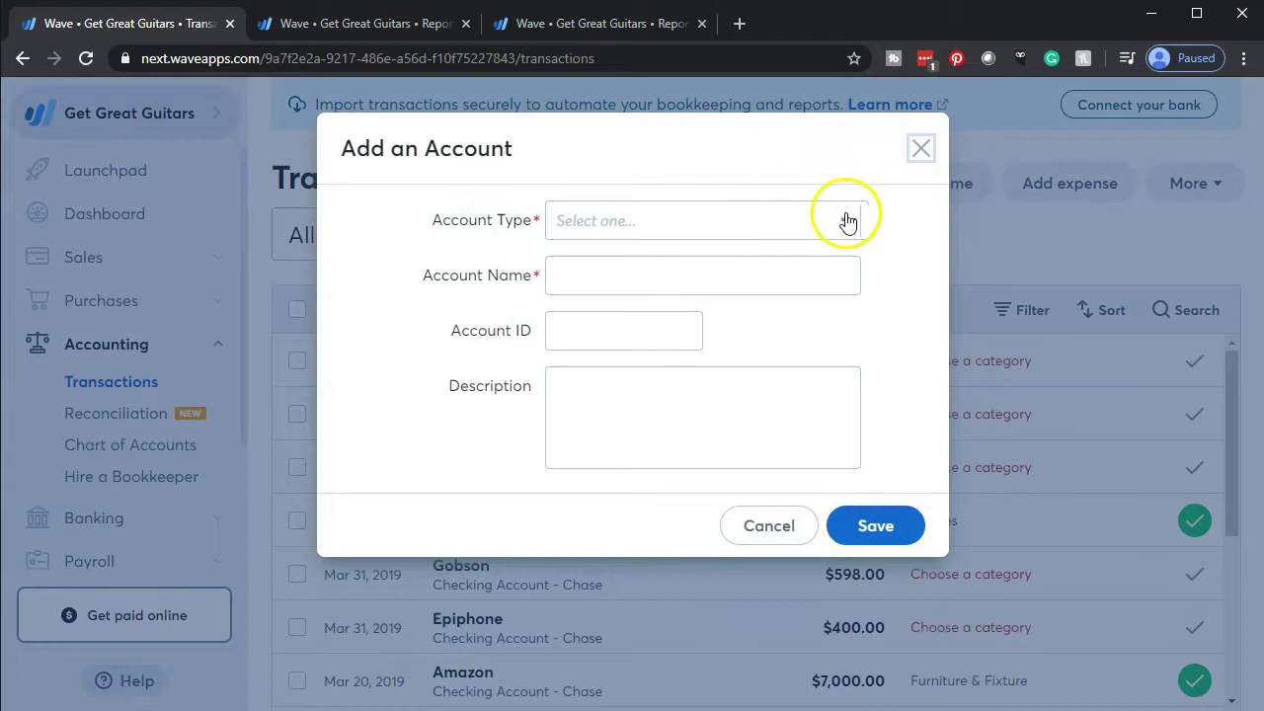
{"action": "left_click", "coordinate": [849, 221]}
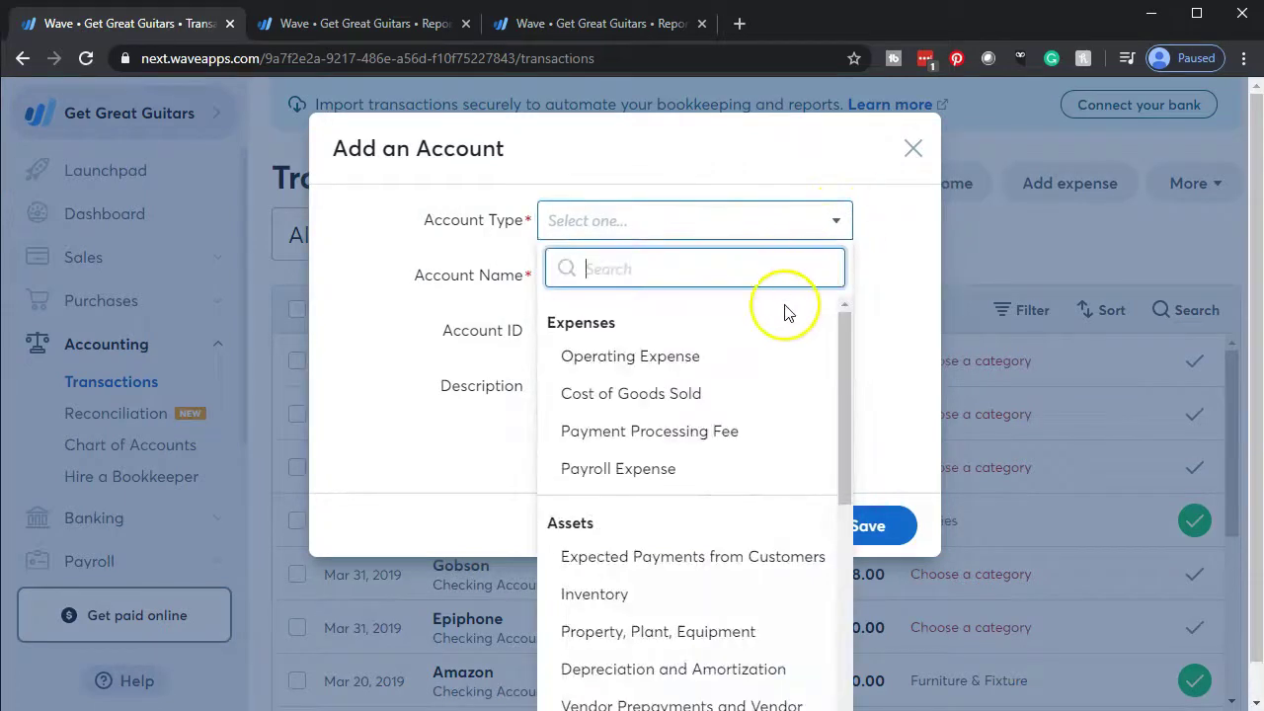
{"action": "left_click", "coordinate": [717, 397]}
{"action": "left_click", "coordinate": [644, 280]}
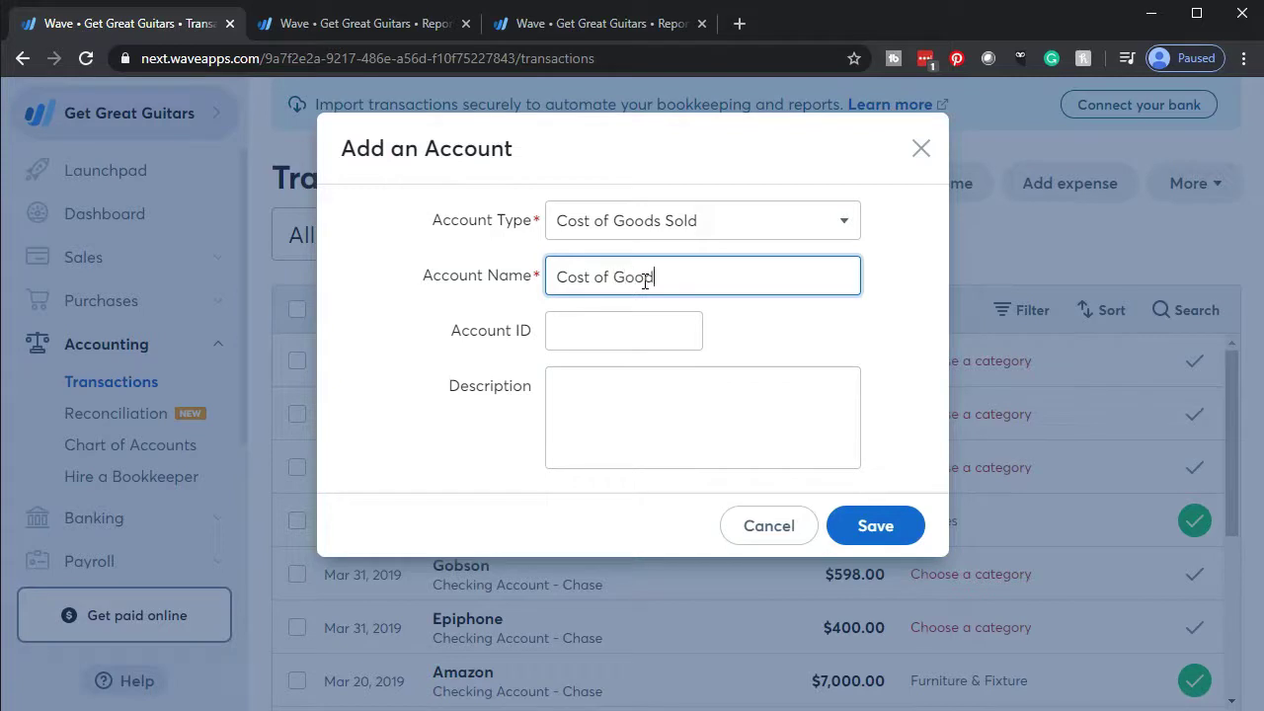
{"action": "key", "text": "Tab"}
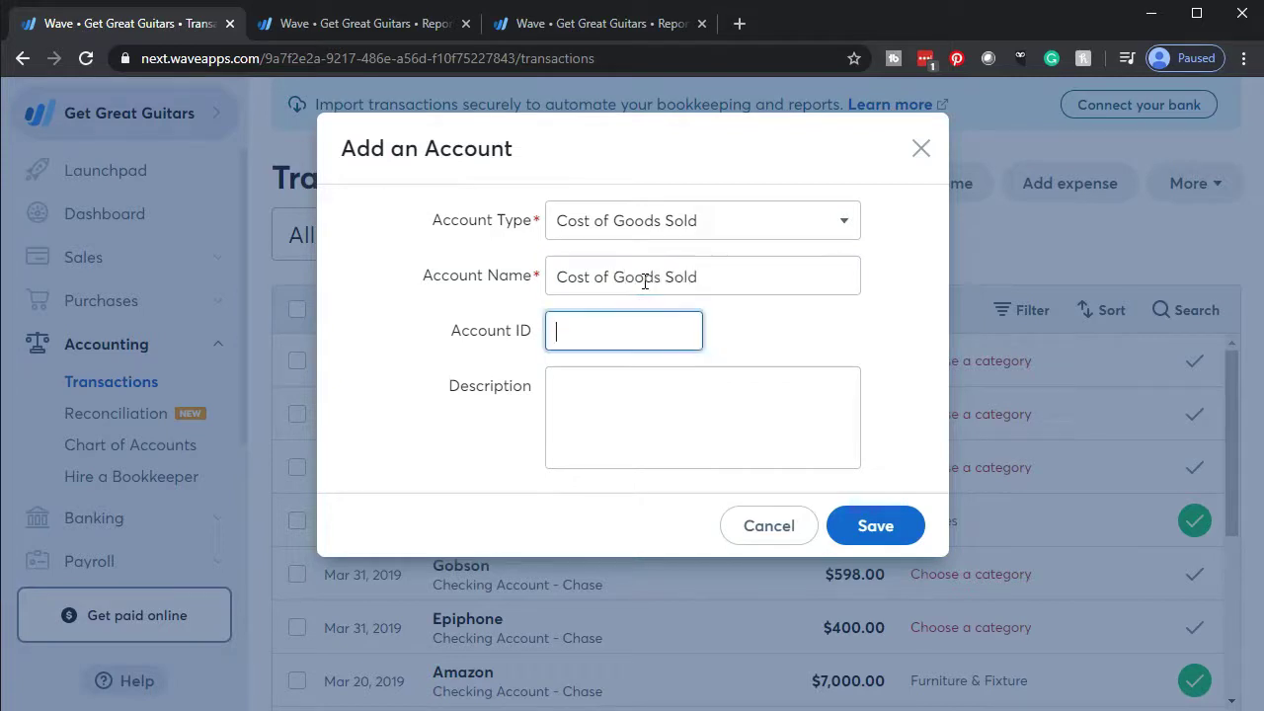
{"action": "left_click", "coordinate": [874, 531]}
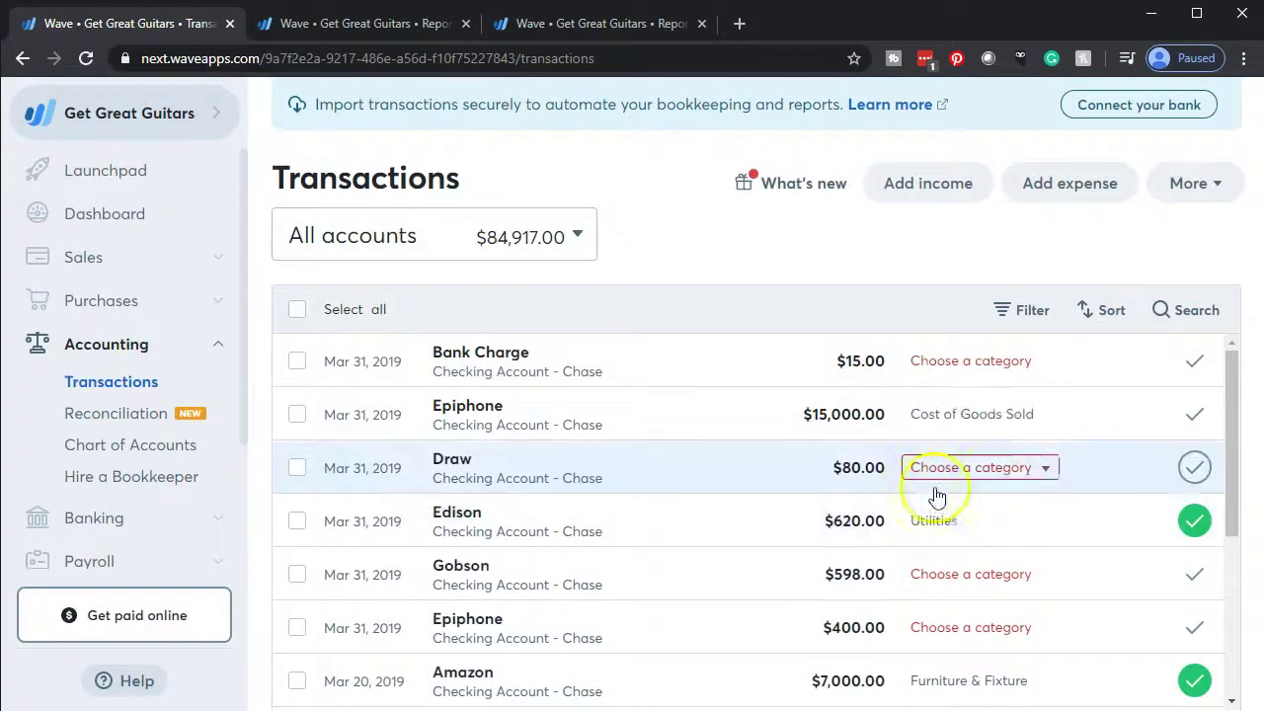
Mark the $15,000 Epiphone transaction as reviewed and open the suggested similar transaction for review
{"action": "left_click", "coordinate": [1195, 416]}
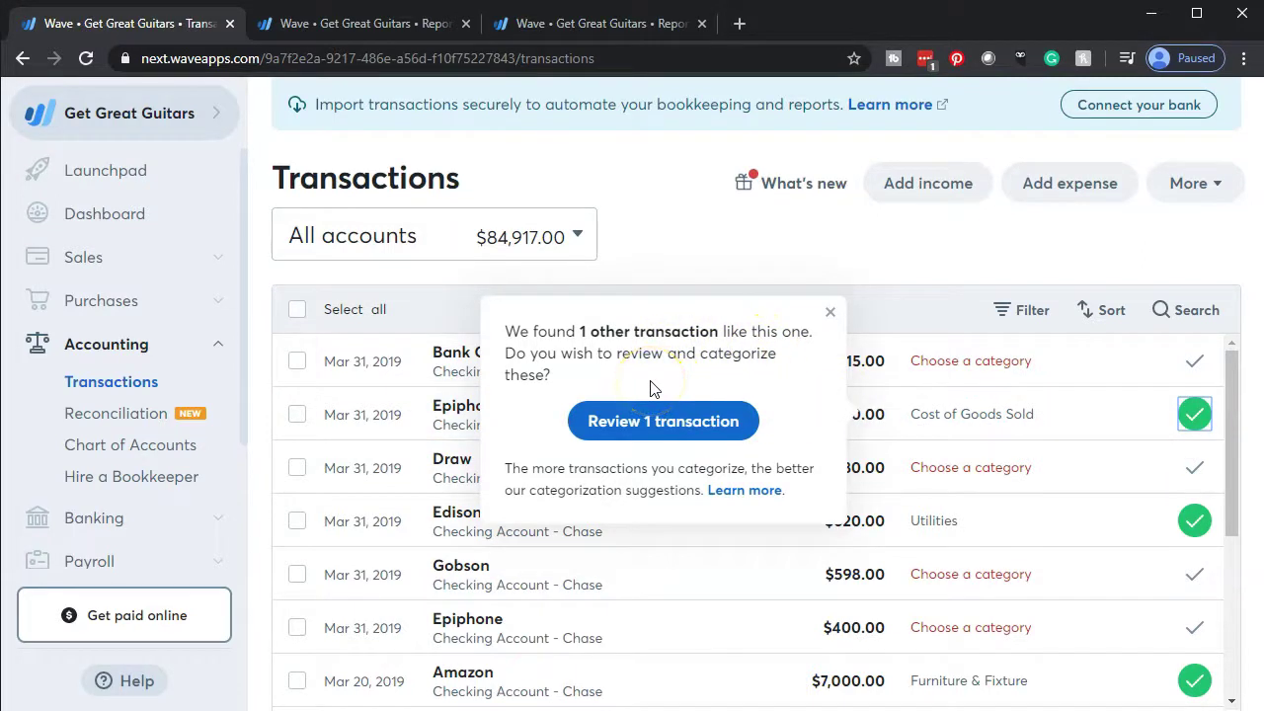
{"action": "left_click", "coordinate": [658, 423]}
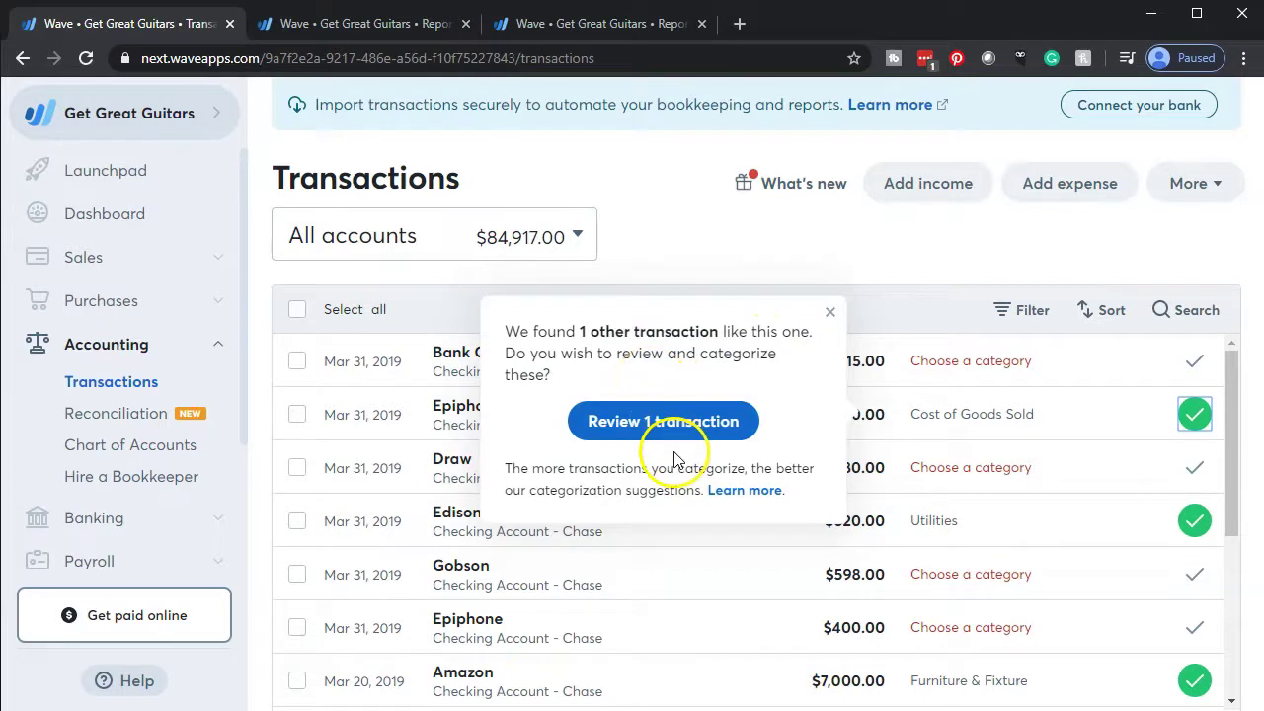
{"action": "left_click", "coordinate": [687, 550]}
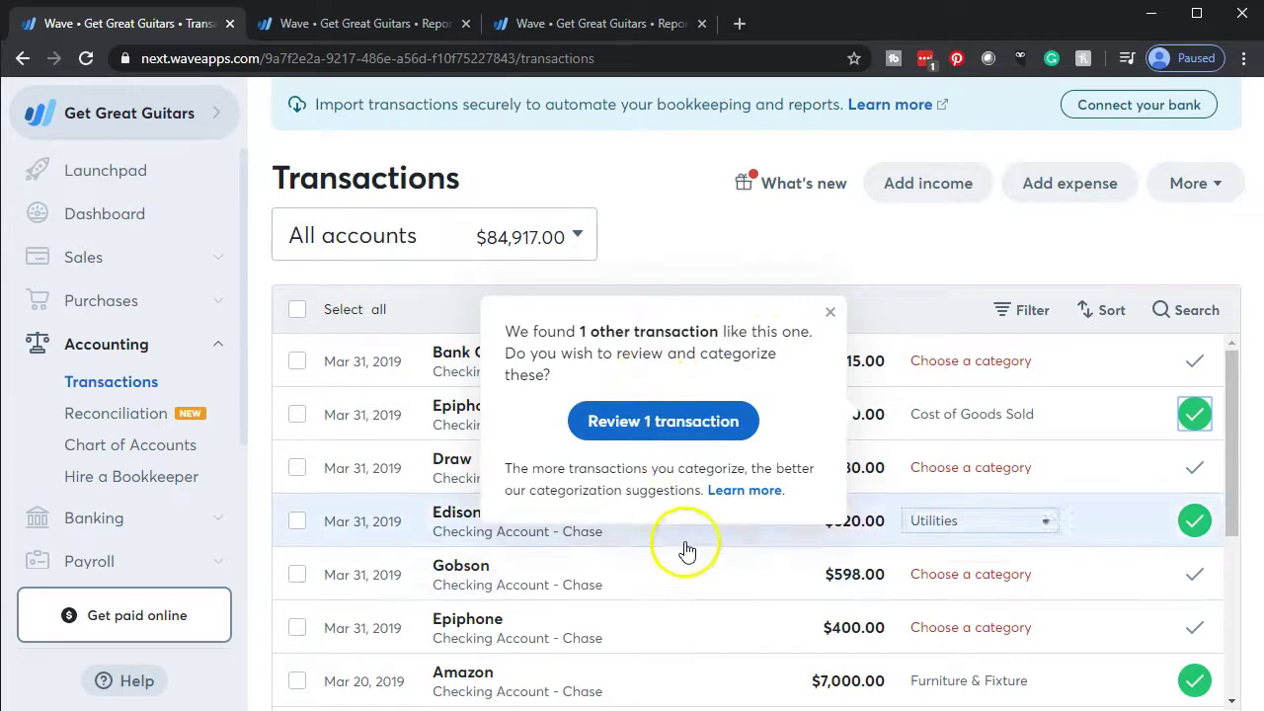
{"action": "left_click", "coordinate": [680, 432]}
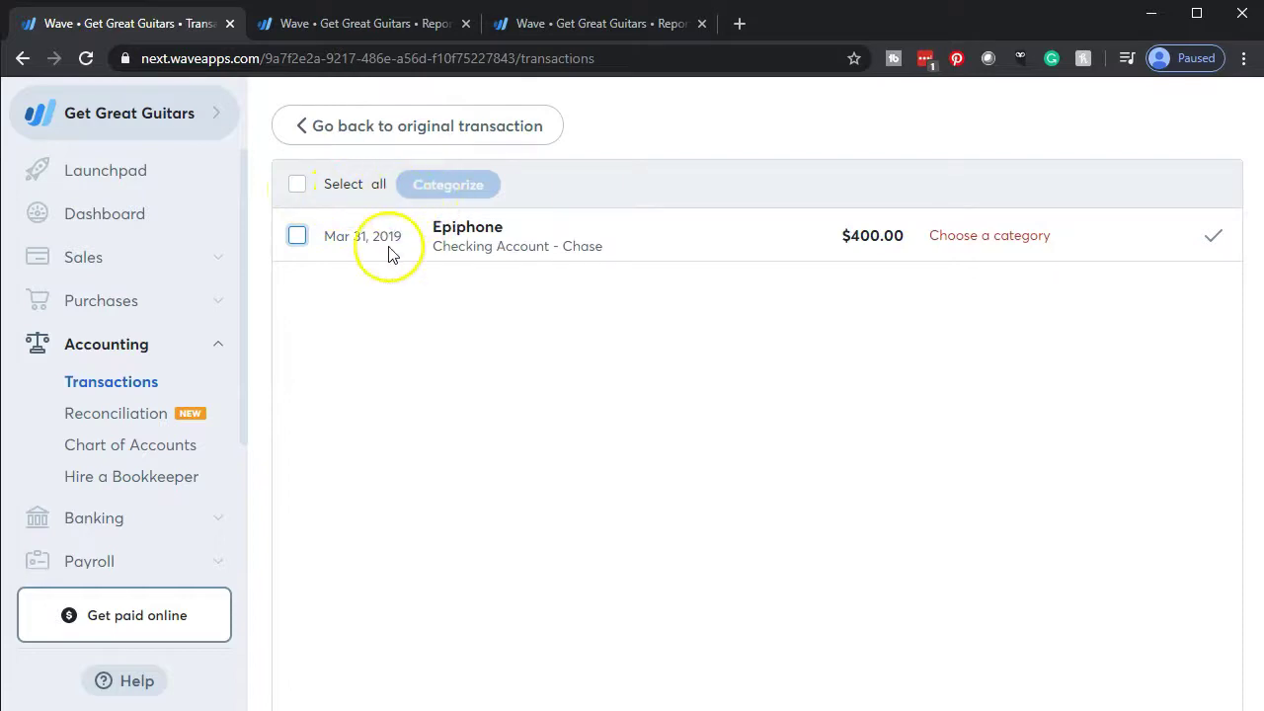
Select the similar $400 Epiphone transaction and choose Cost of Goods Sold as its new category in the bulk edit
{"action": "left_click", "coordinate": [298, 186]}
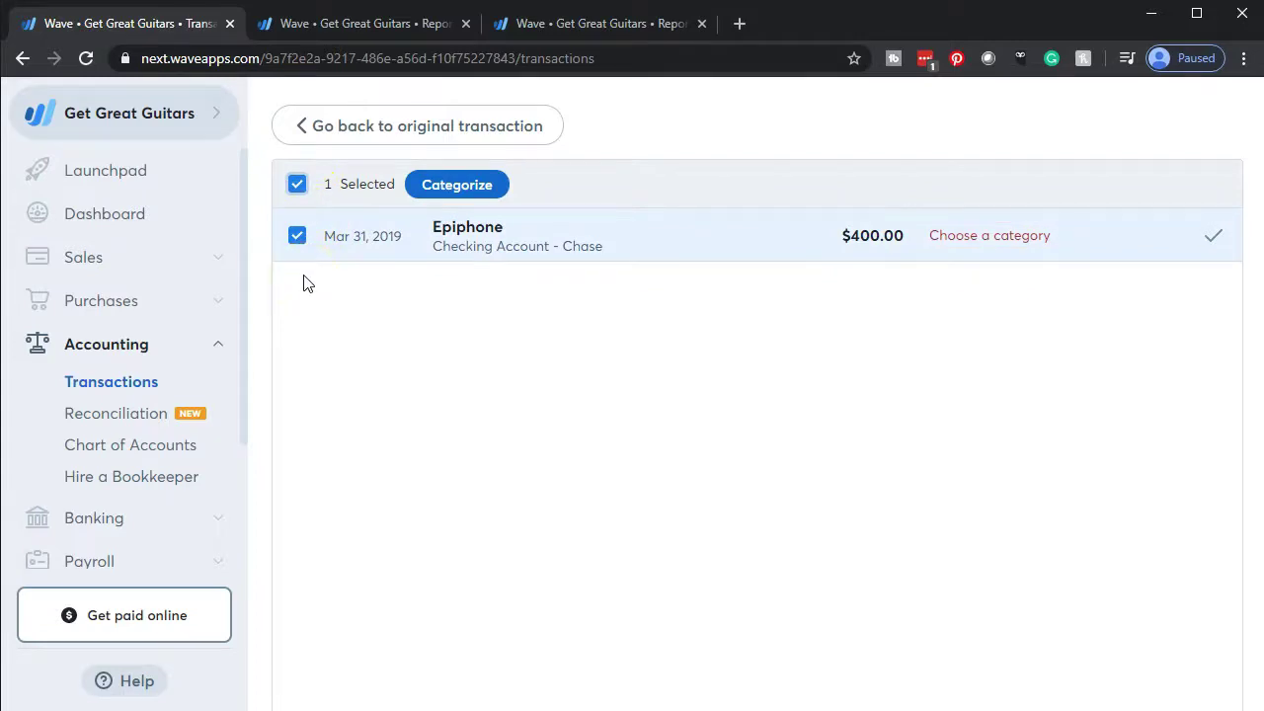
{"action": "left_click", "coordinate": [451, 185]}
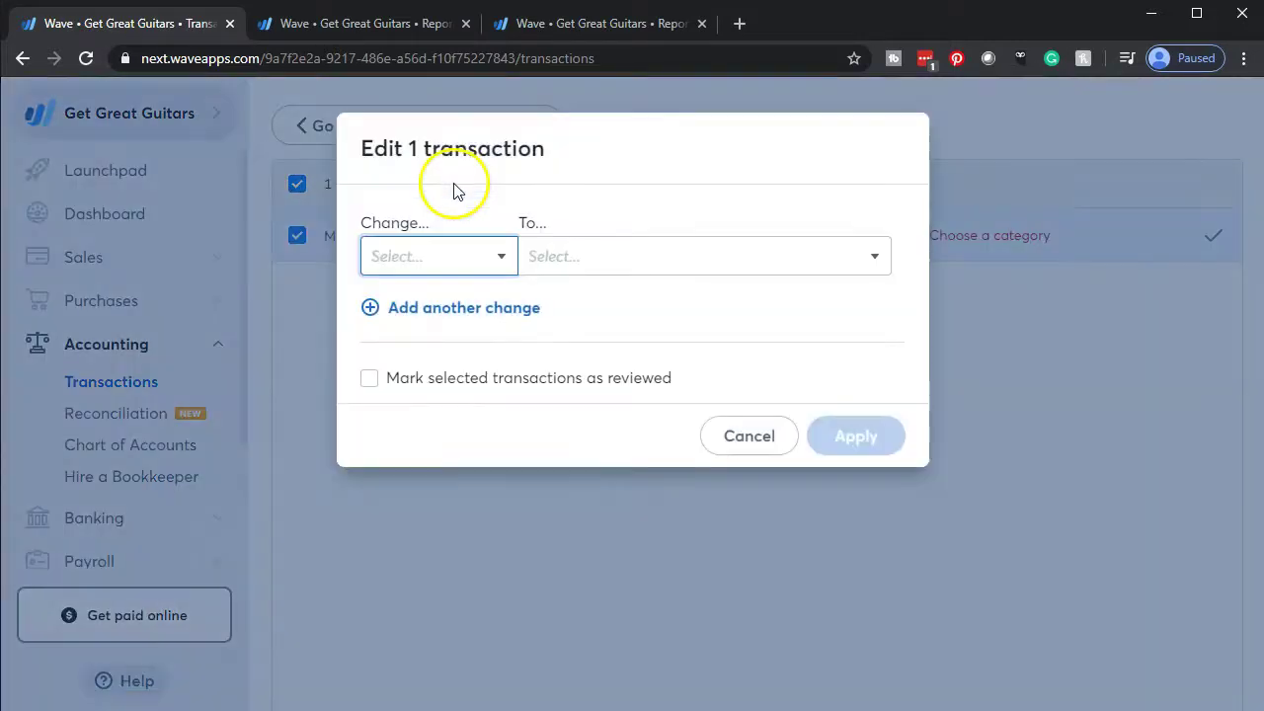
{"action": "left_click", "coordinate": [498, 258]}
{"action": "key", "text": "Return"}
{"action": "left_click", "coordinate": [501, 259]}
{"action": "left_click", "coordinate": [485, 259]}
{"action": "left_click", "coordinate": [870, 259]}
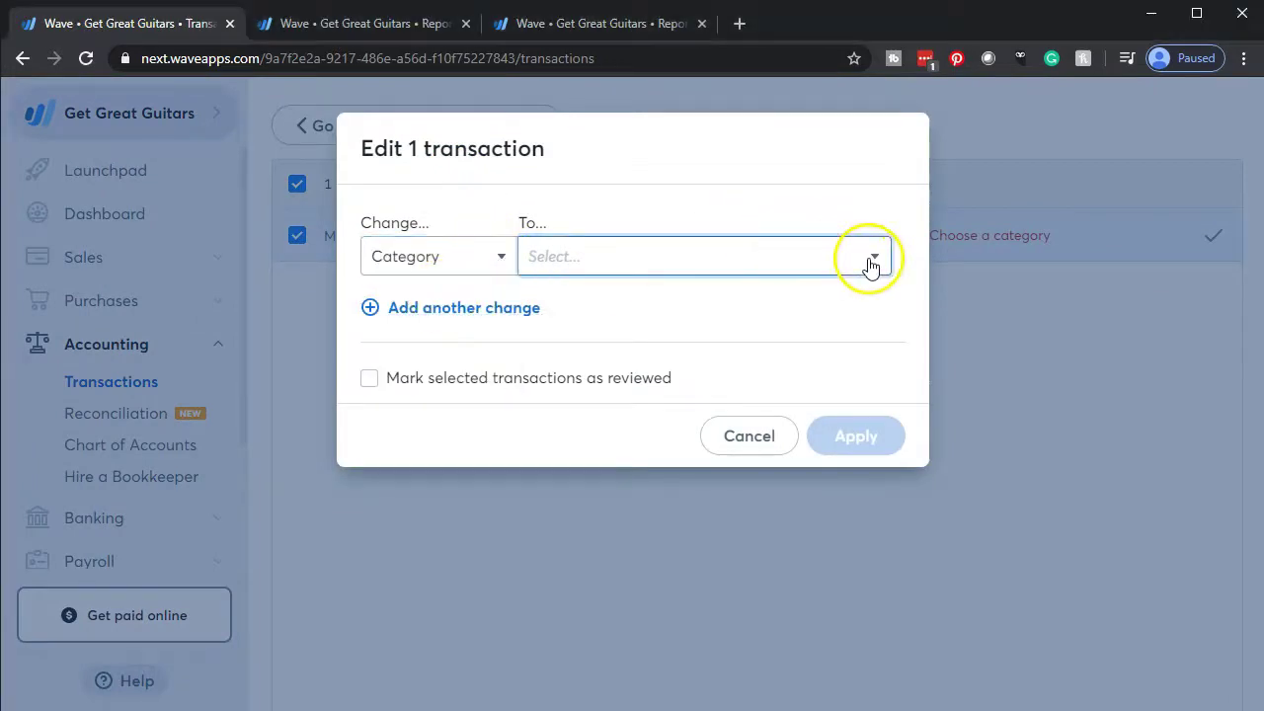
{"action": "left_click", "coordinate": [870, 258]}
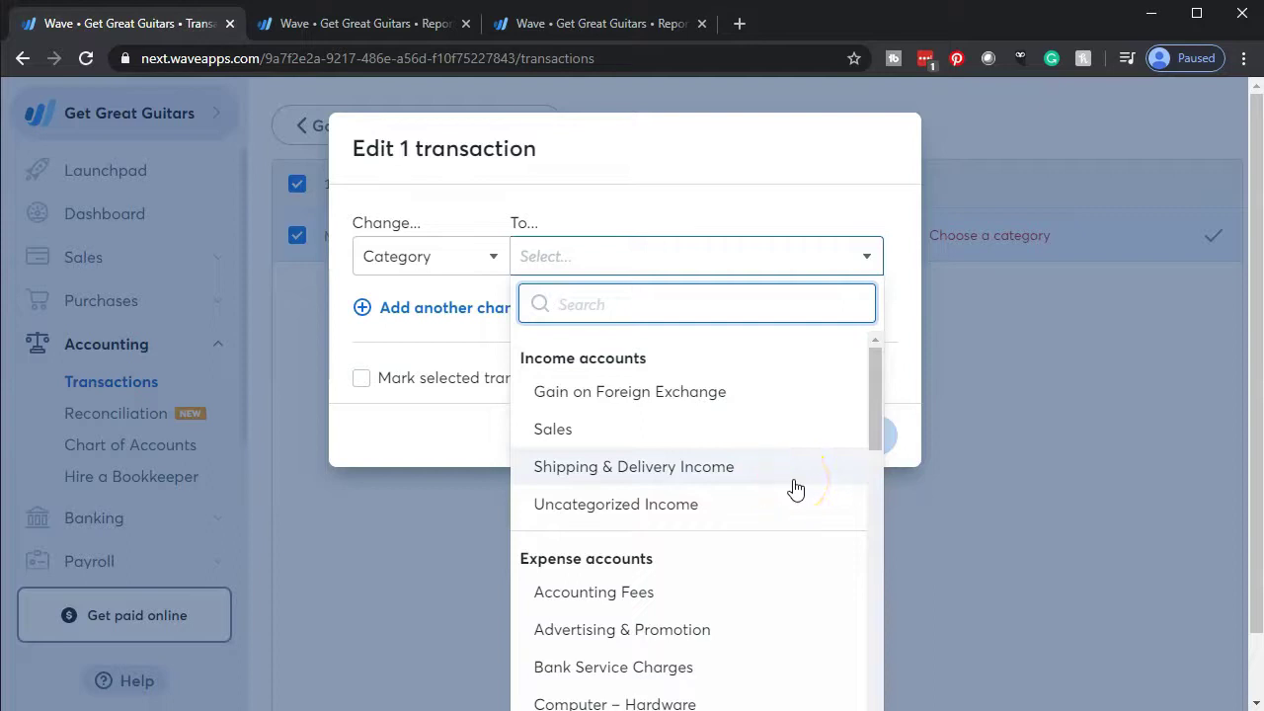
{"action": "scroll", "coordinate": [796, 487], "scroll_direction": "down", "scroll_amount": 9}
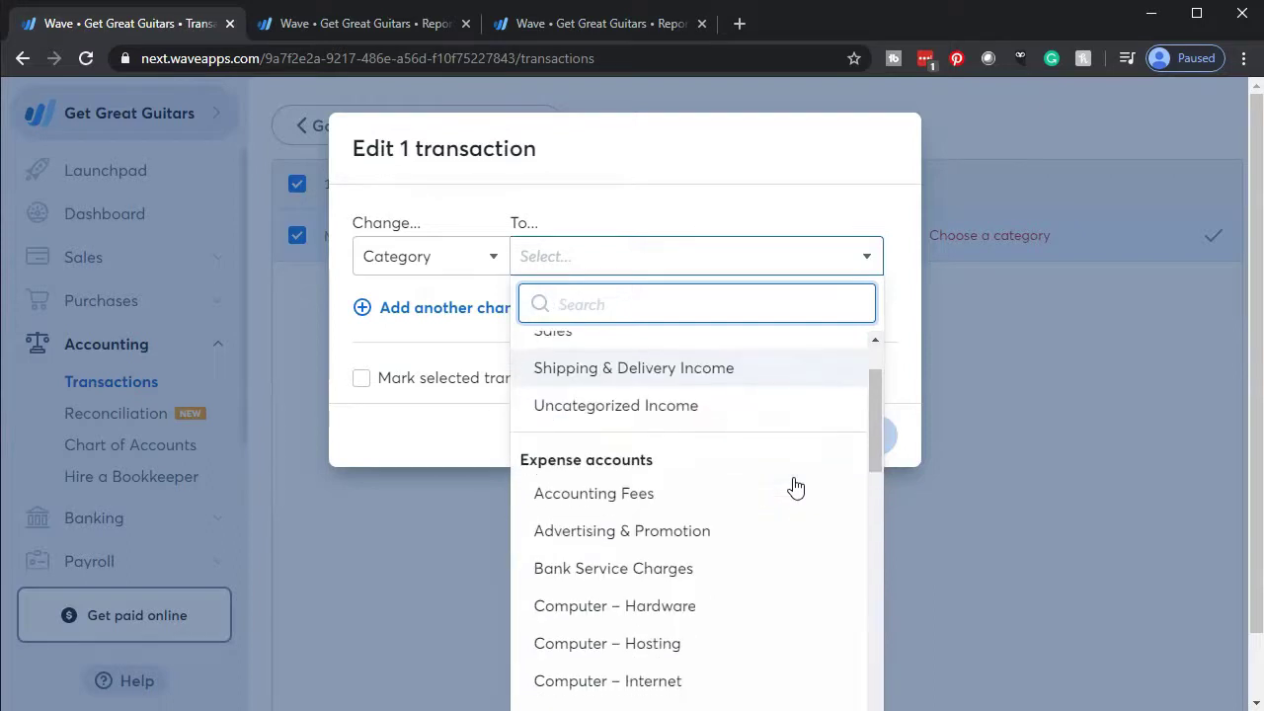
{"action": "scroll", "coordinate": [795, 487], "scroll_direction": "down", "scroll_amount": 6}
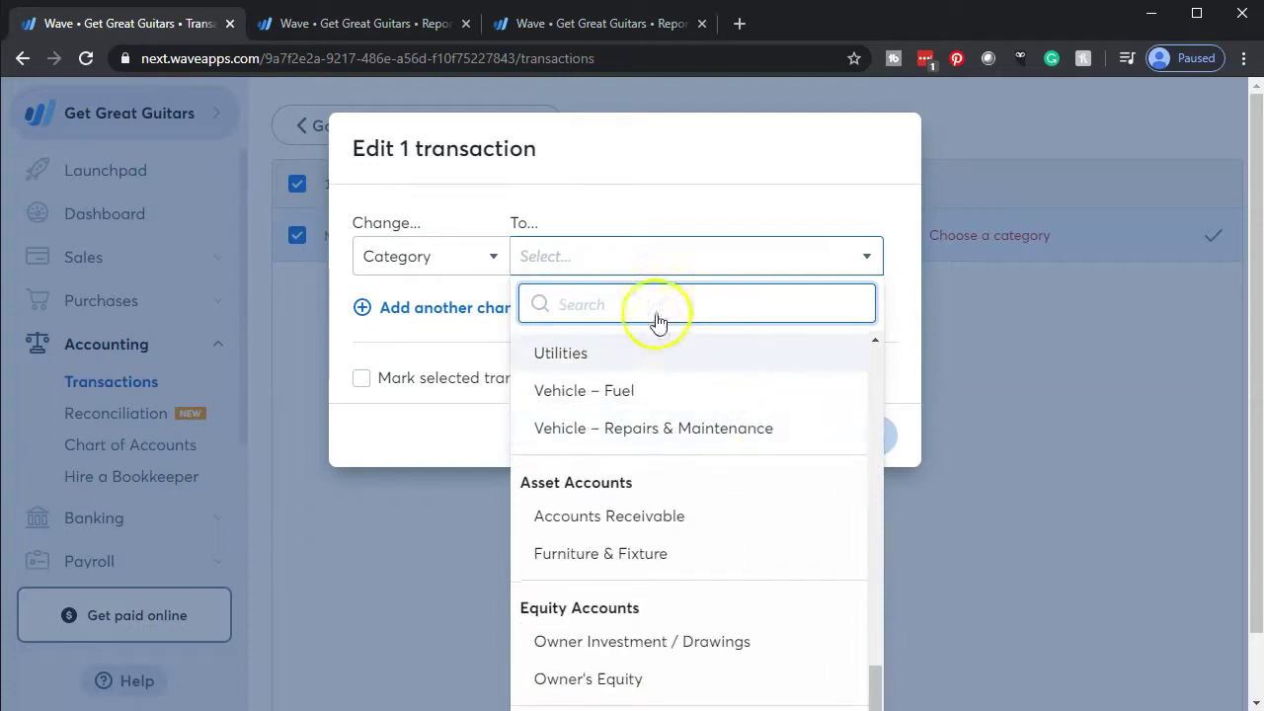
{"action": "type", "text": "cost o"}
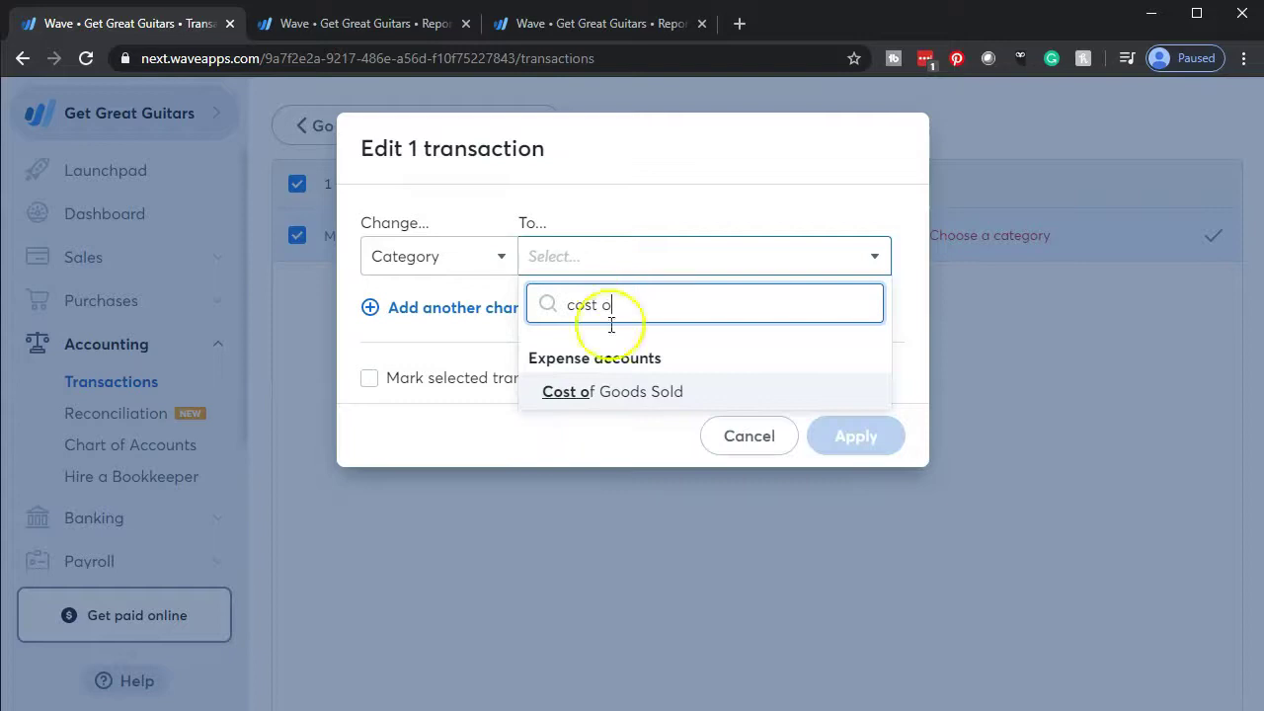
{"action": "left_click", "coordinate": [604, 393]}
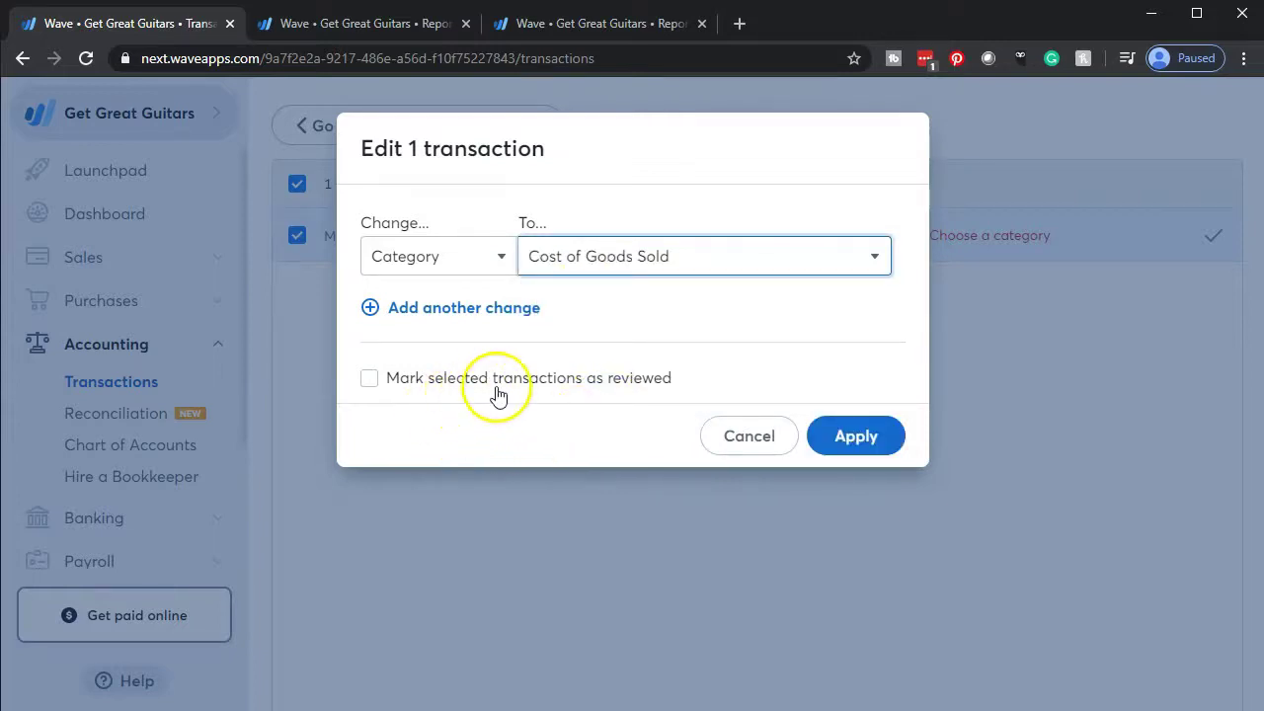
Include marking the $400 Epiphone transaction as reviewed, apply the changes, and close the summary
{"action": "left_click", "coordinate": [371, 388]}
{"action": "left_click", "coordinate": [855, 449]}
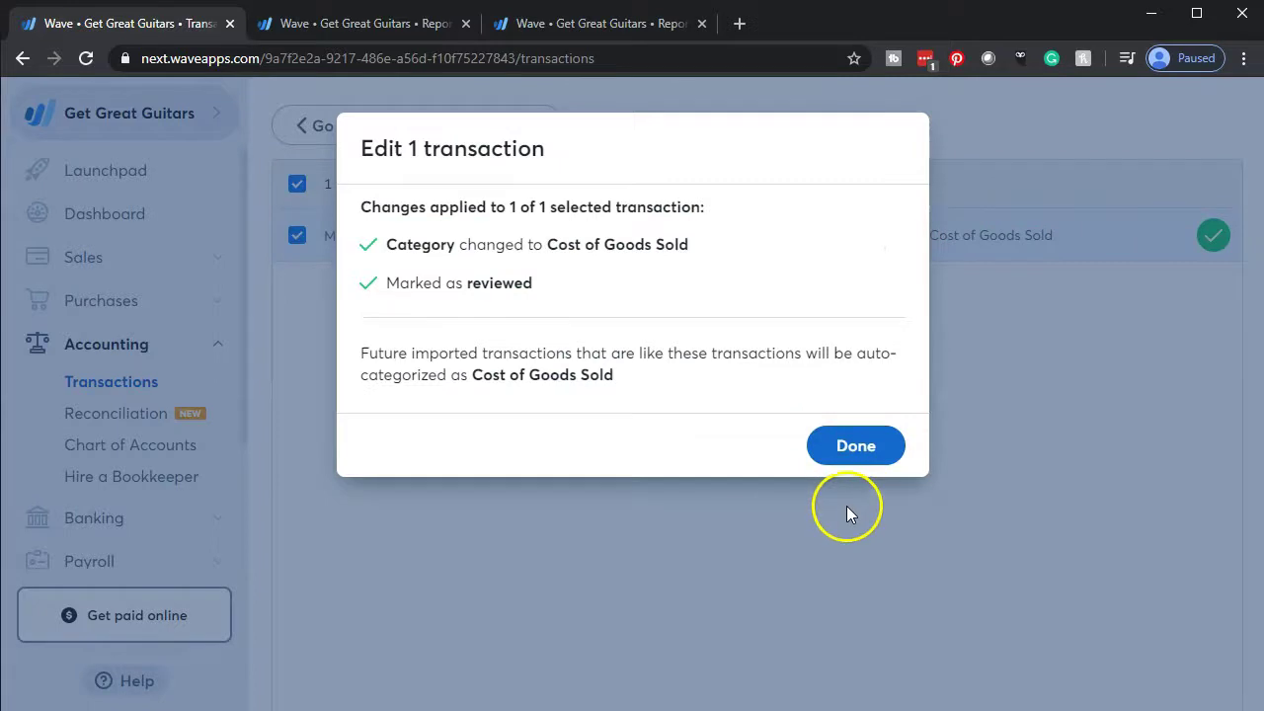
{"action": "left_click", "coordinate": [851, 459]}
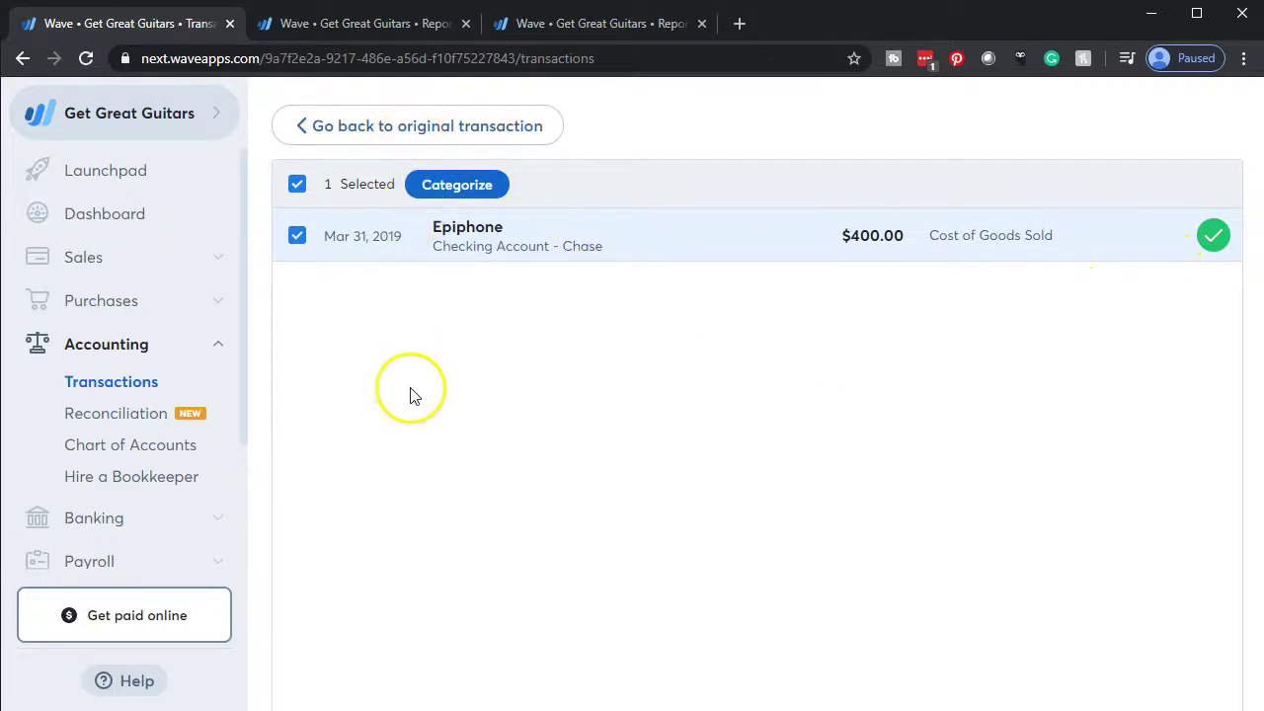
Return to the full transaction list and categorize the $598 Gobson transaction as Cost of Goods Sold
{"action": "left_click", "coordinate": [393, 118]}
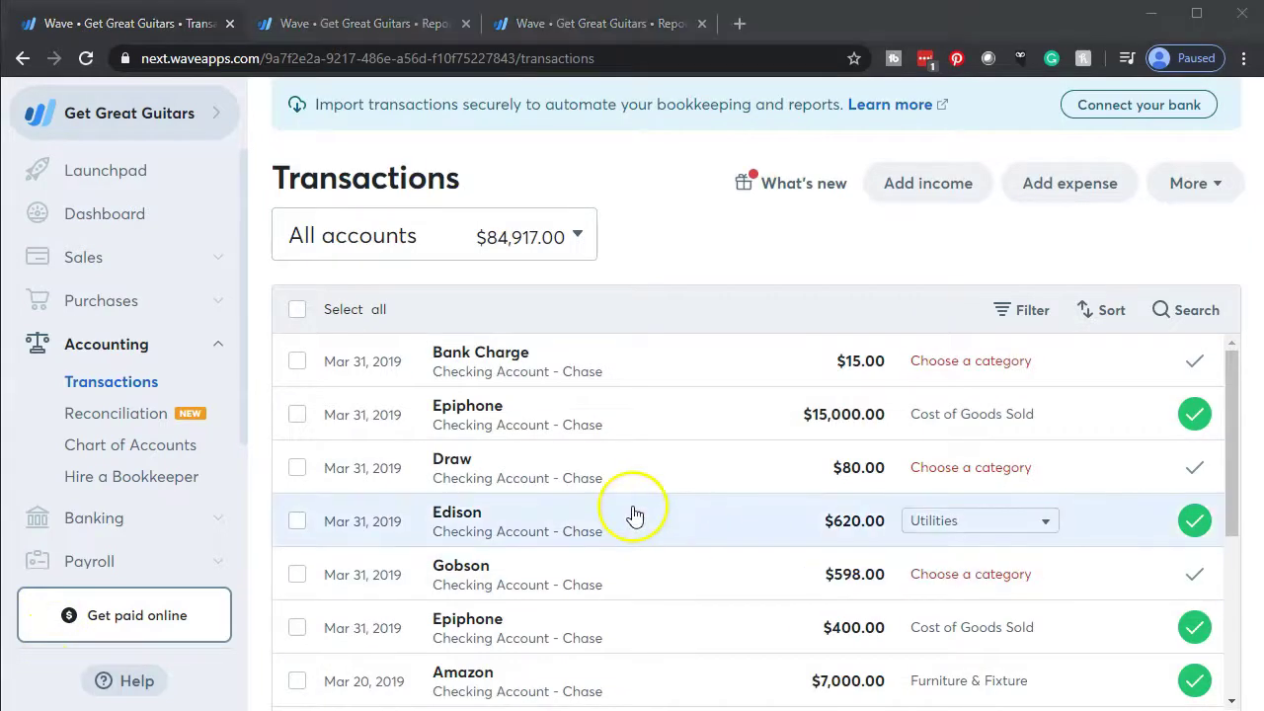
{"action": "scroll", "coordinate": [634, 513], "scroll_direction": "down", "scroll_amount": 3}
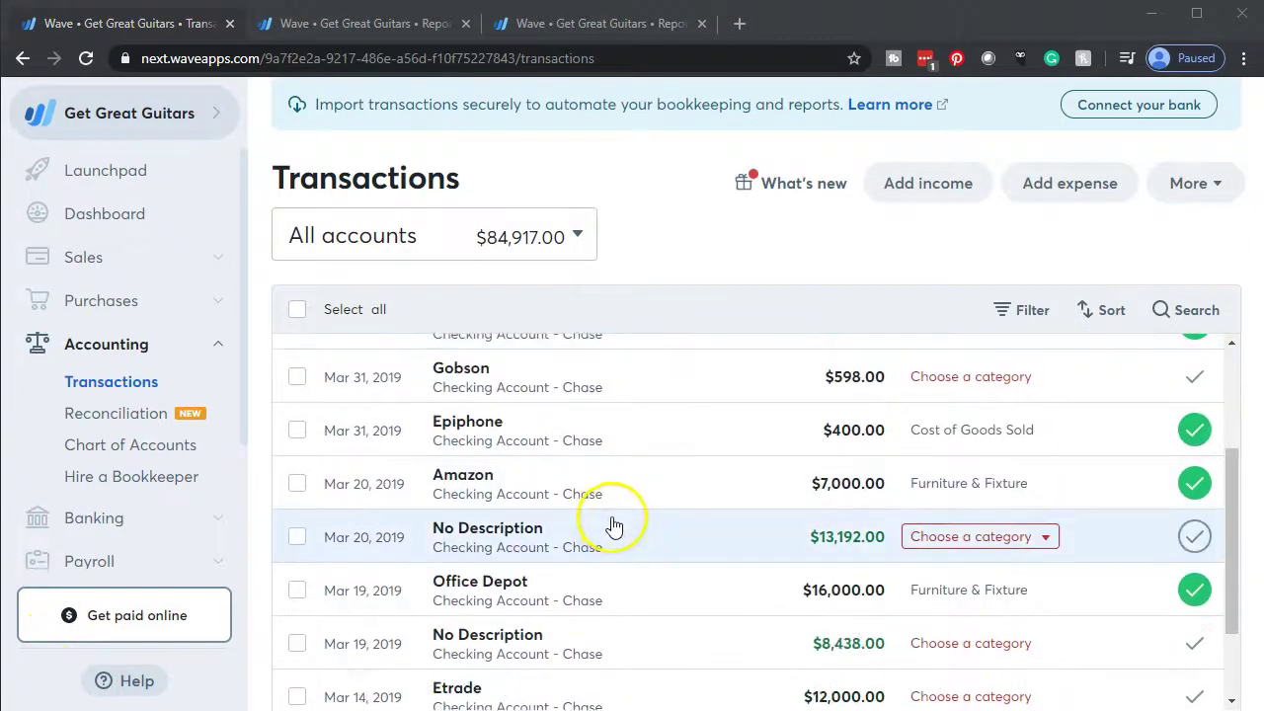
{"action": "scroll", "coordinate": [612, 525], "scroll_direction": "down", "scroll_amount": 2}
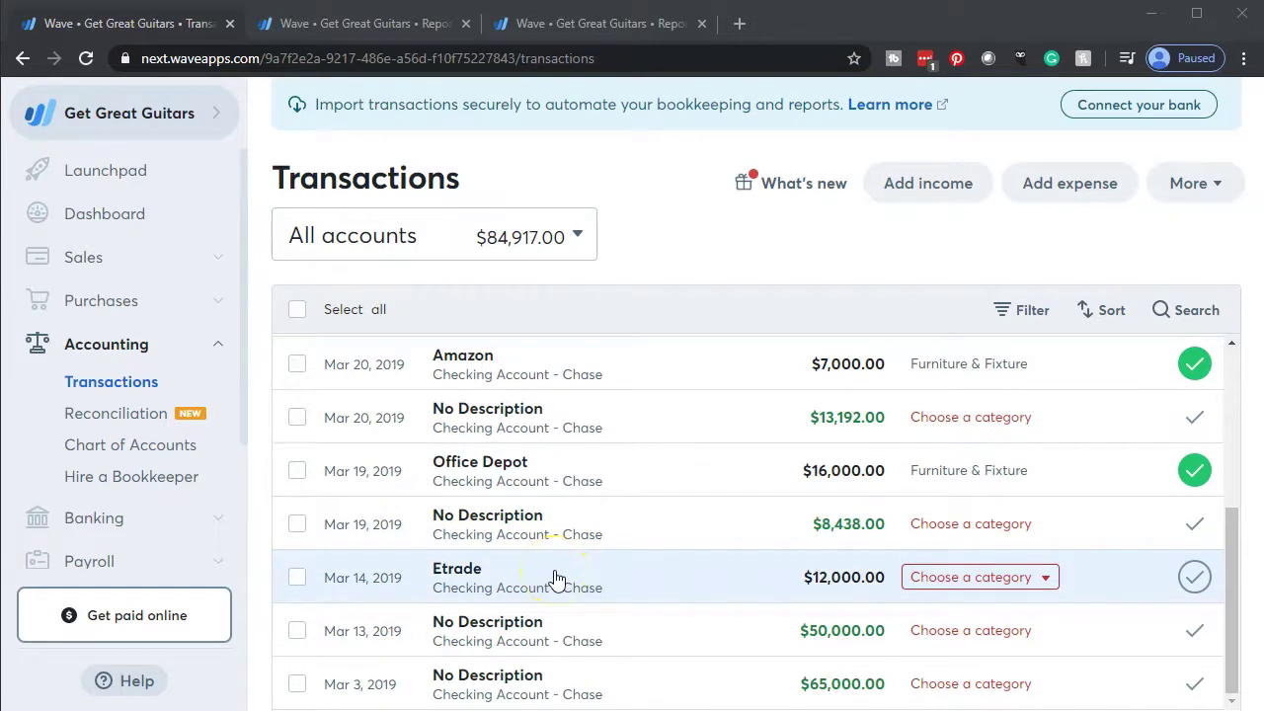
{"action": "scroll", "coordinate": [578, 471], "scroll_direction": "up", "scroll_amount": 5}
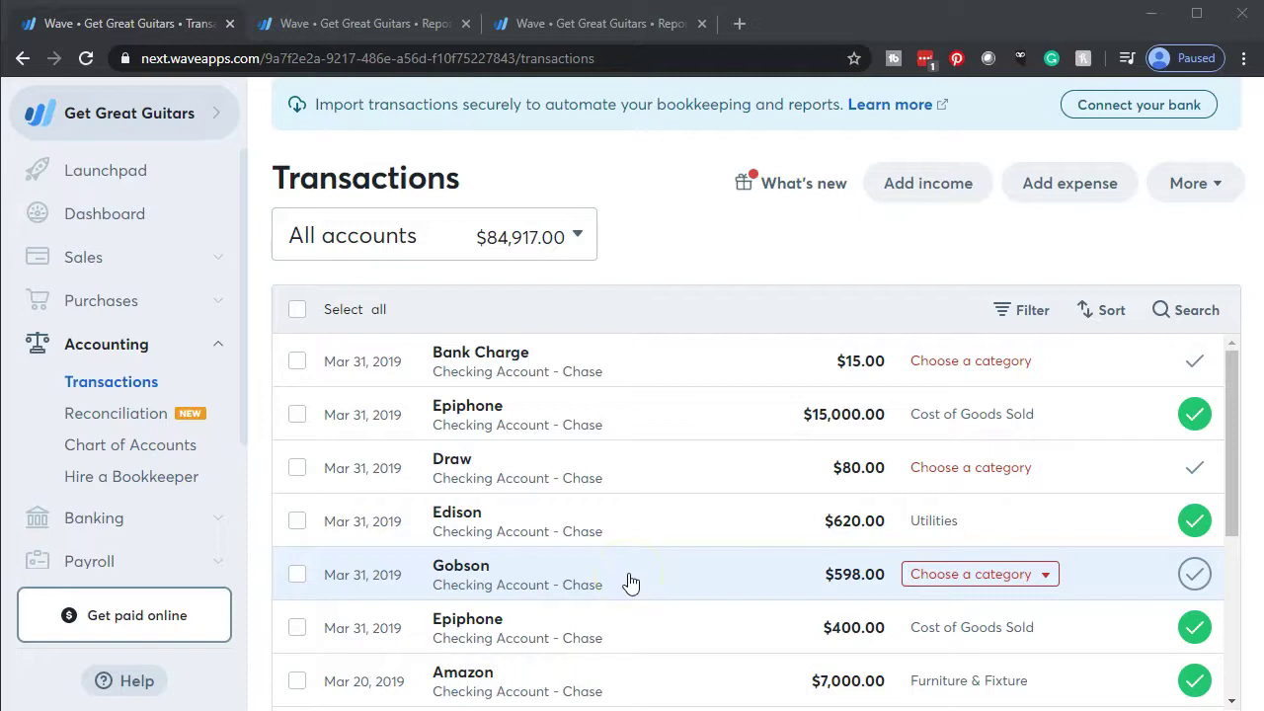
{"action": "scroll", "coordinate": [629, 582], "scroll_direction": "down", "scroll_amount": 1}
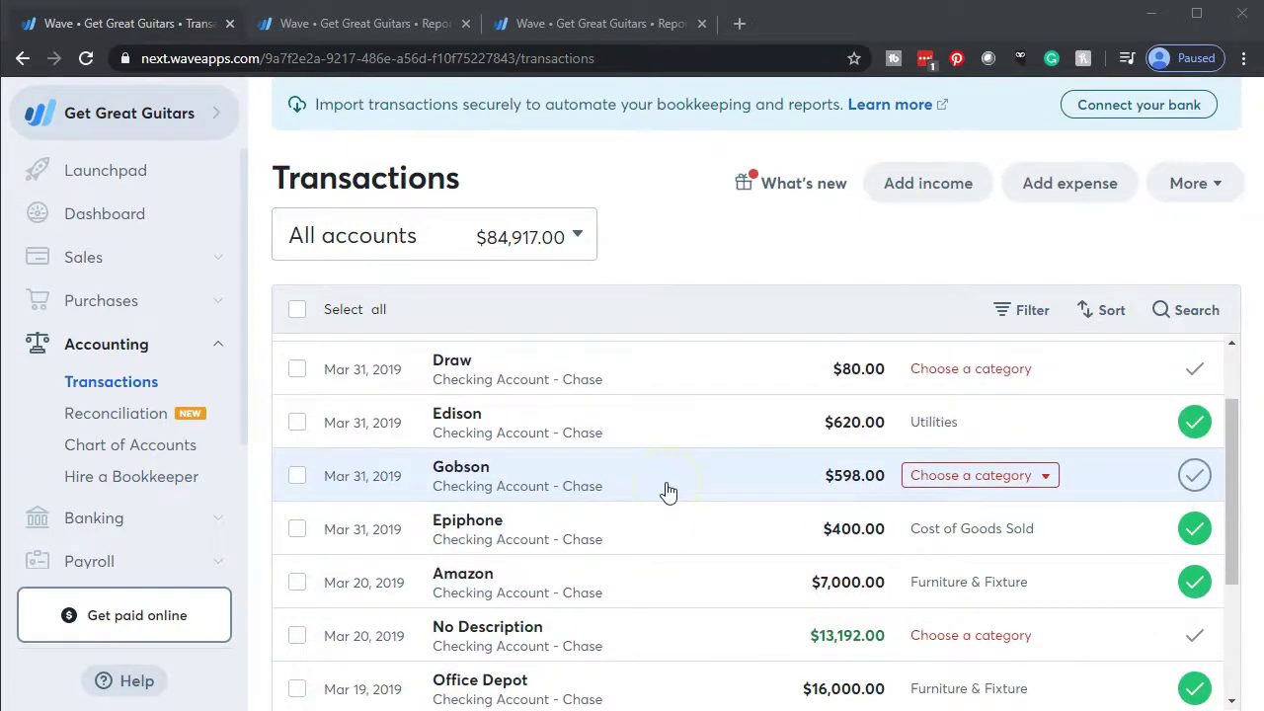
{"action": "left_click", "coordinate": [1048, 481]}
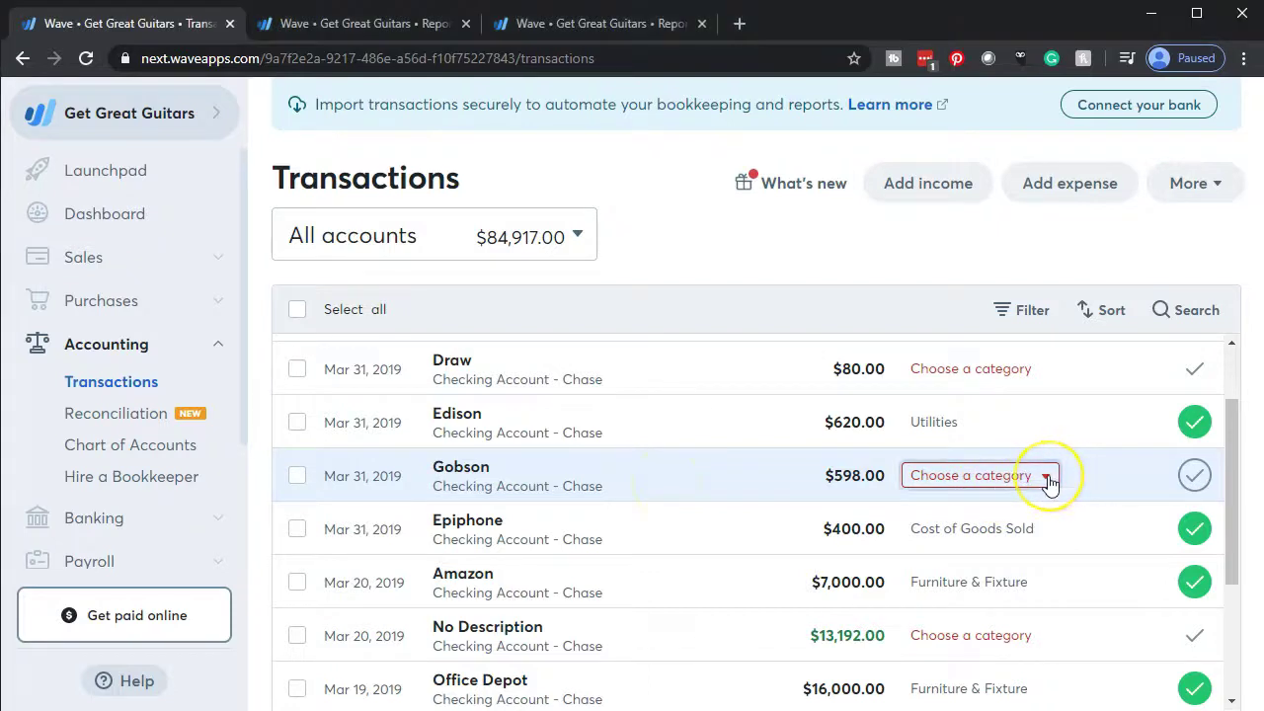
{"action": "type", "text": "Cost"}
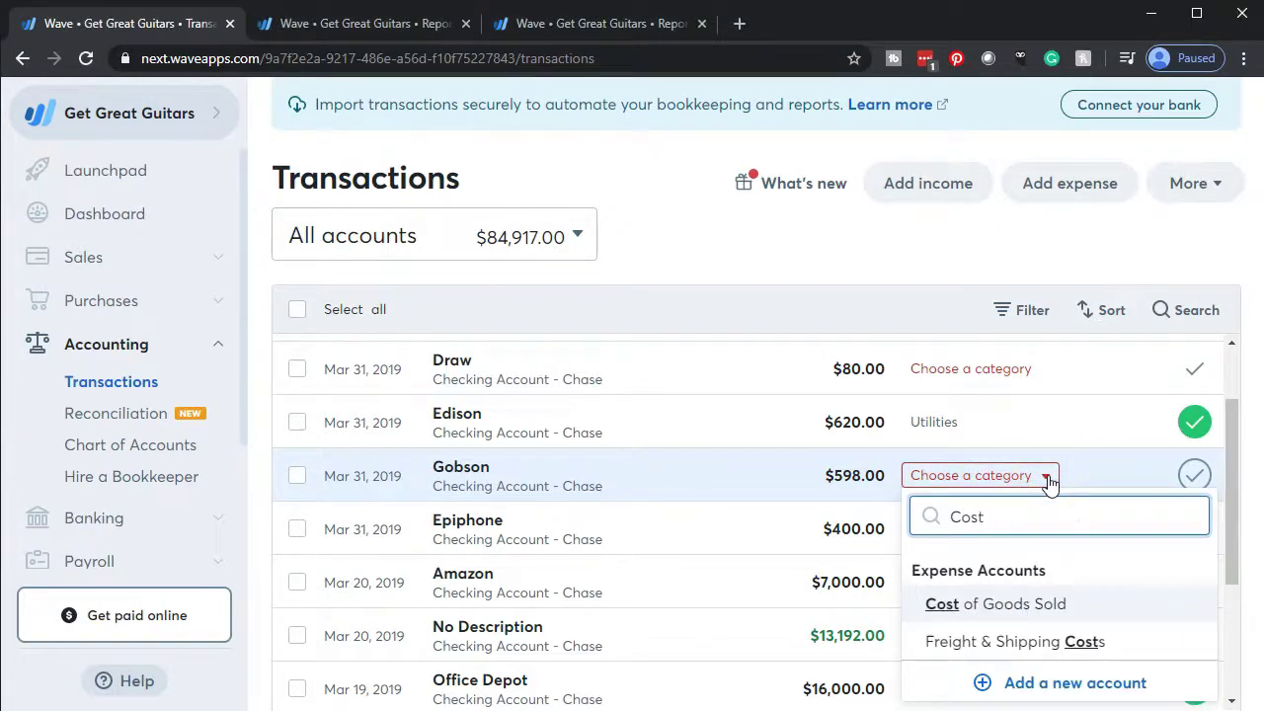
{"action": "left_click", "coordinate": [982, 603]}
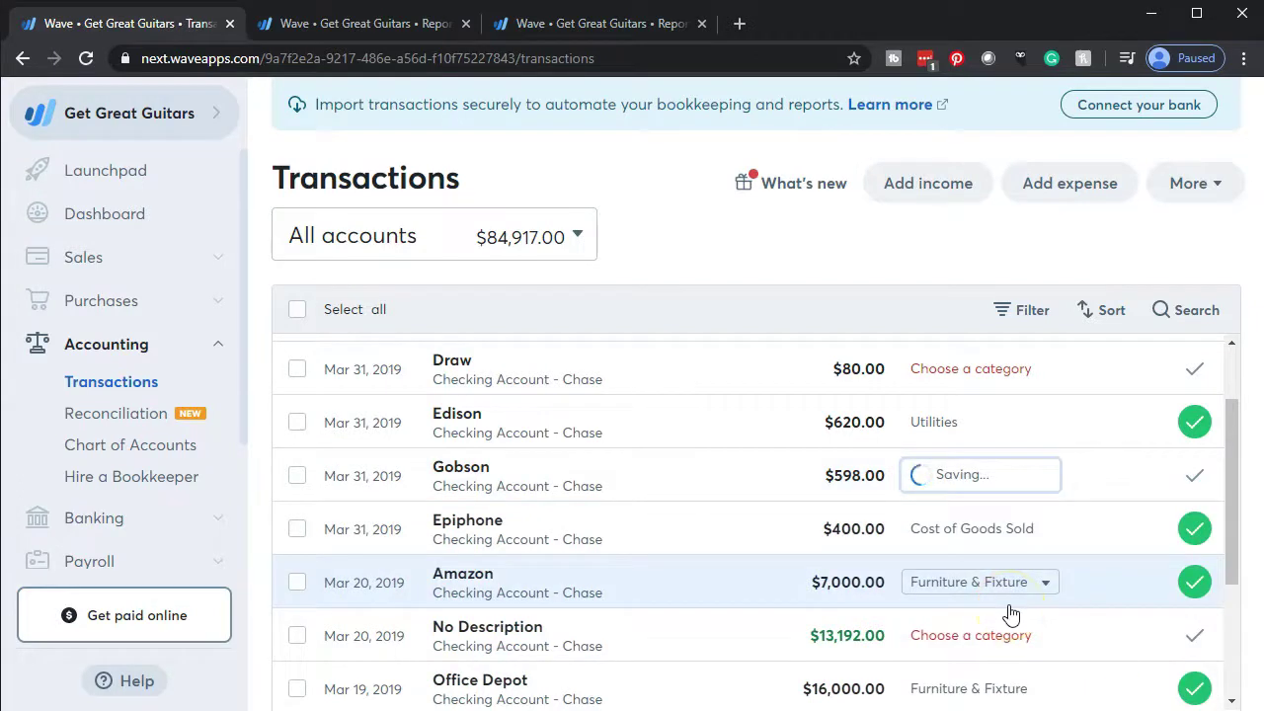
Mark the $598 Gobson transaction as reviewed and check the list for transactions still lacking a category
{"action": "left_click", "coordinate": [1193, 476]}
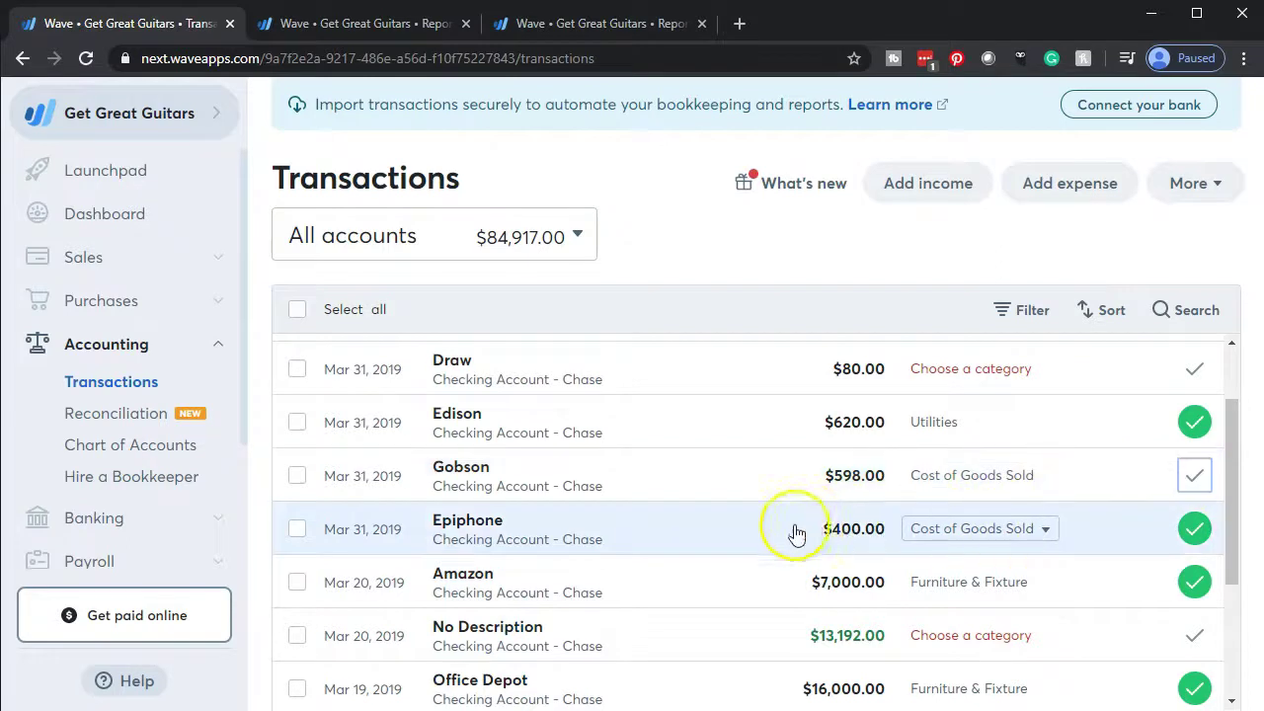
{"action": "scroll", "coordinate": [739, 555], "scroll_direction": "up", "scroll_amount": 1}
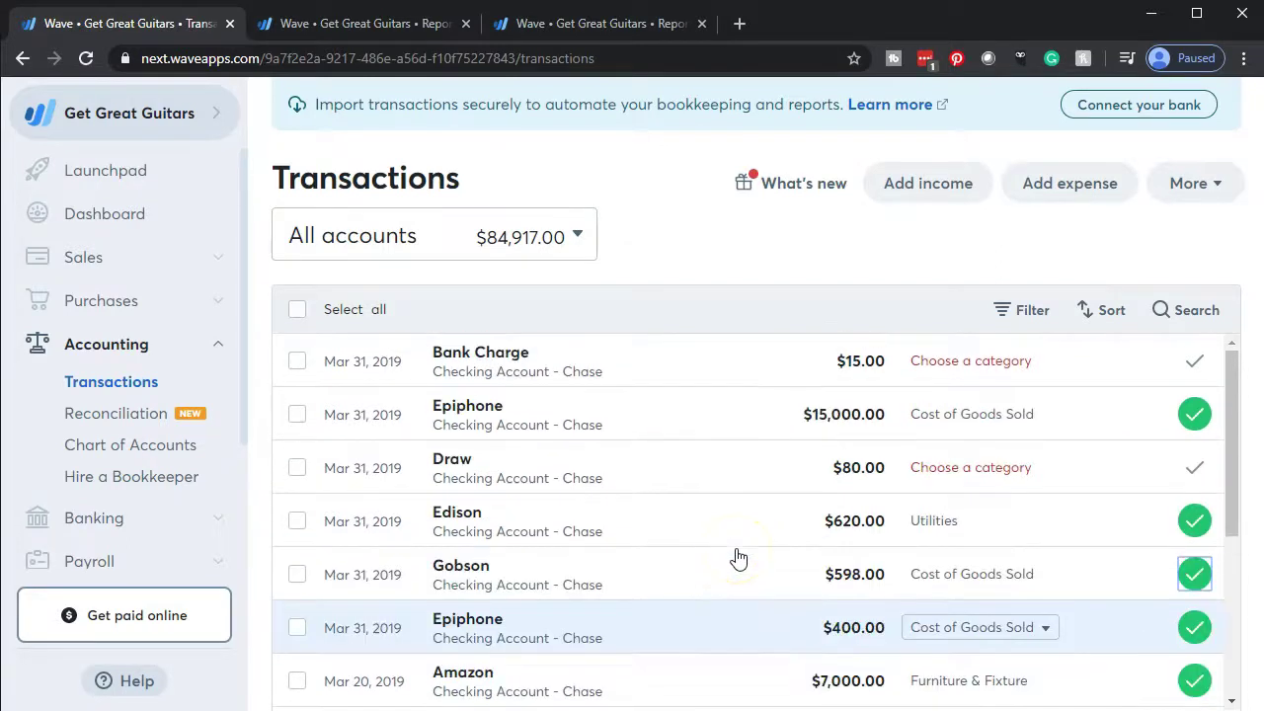
{"action": "scroll", "coordinate": [739, 558], "scroll_direction": "down", "scroll_amount": 3}
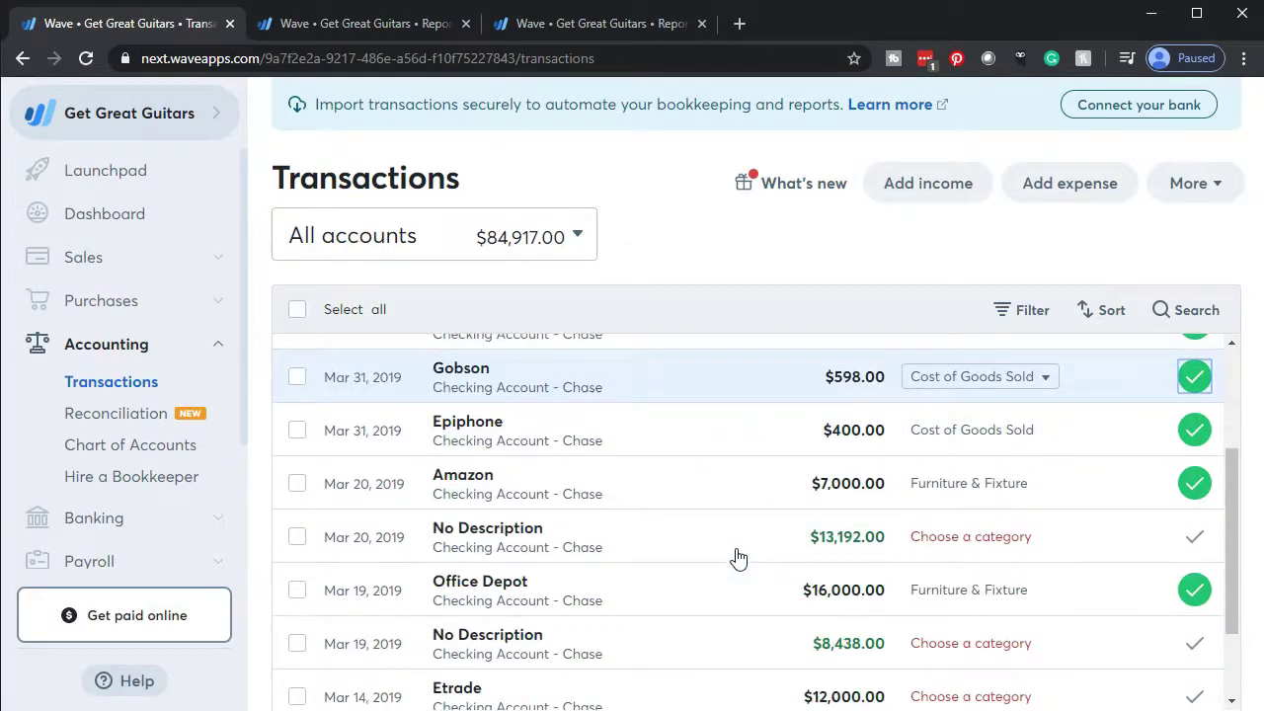
{"action": "scroll", "coordinate": [739, 558], "scroll_direction": "down", "scroll_amount": 1}
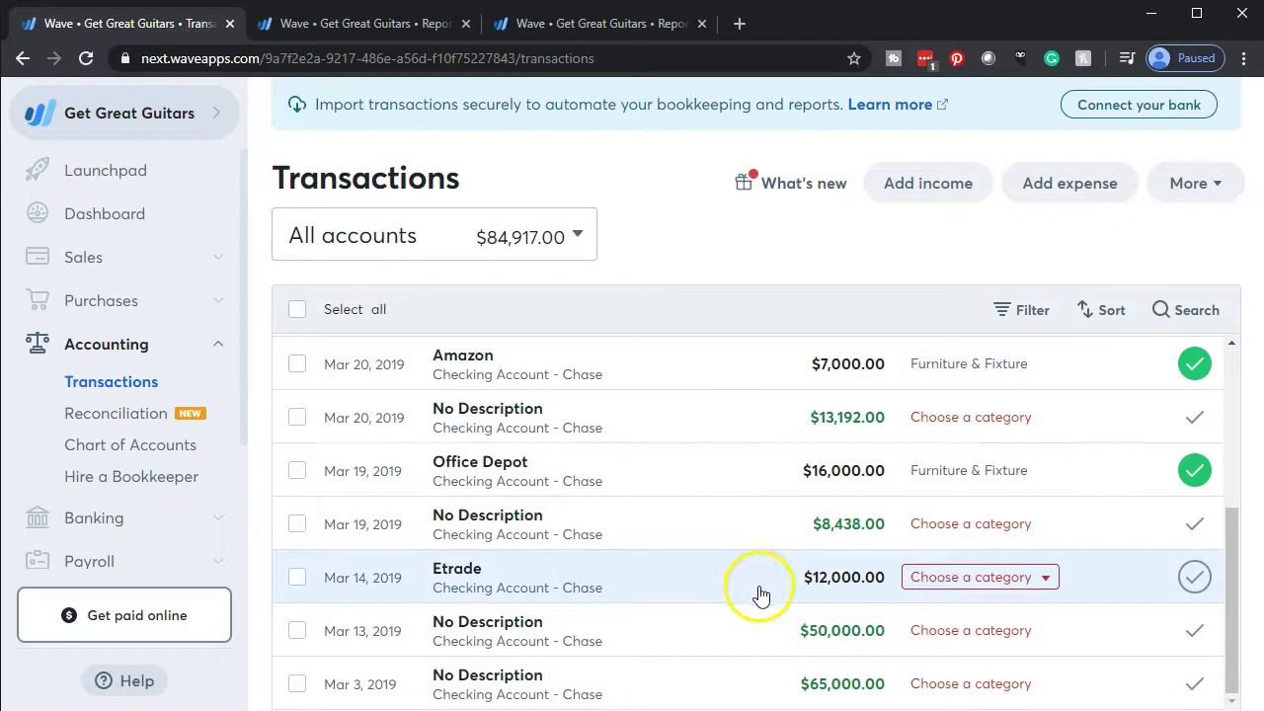
Refresh the Balance Sheet as of 2019-12-31 and examine its detailed asset accounts
{"action": "left_click", "coordinate": [597, 24]}
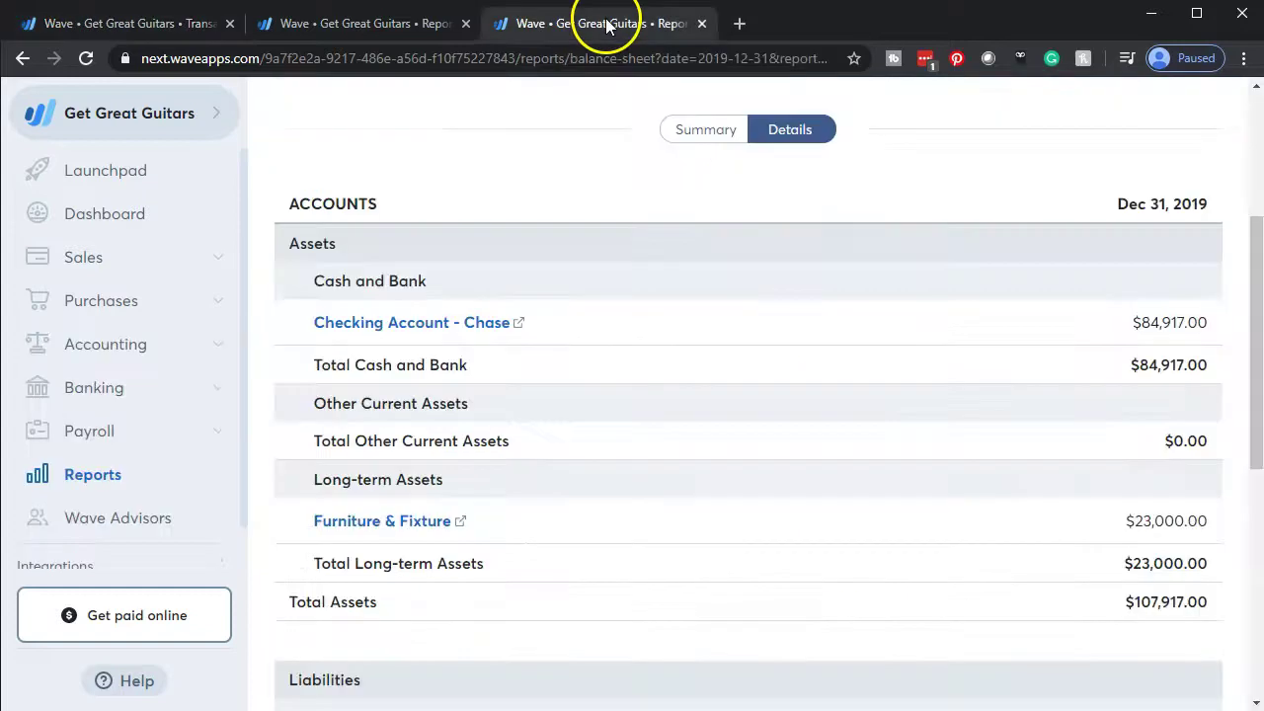
{"action": "scroll", "coordinate": [669, 345], "scroll_direction": "up", "scroll_amount": 3}
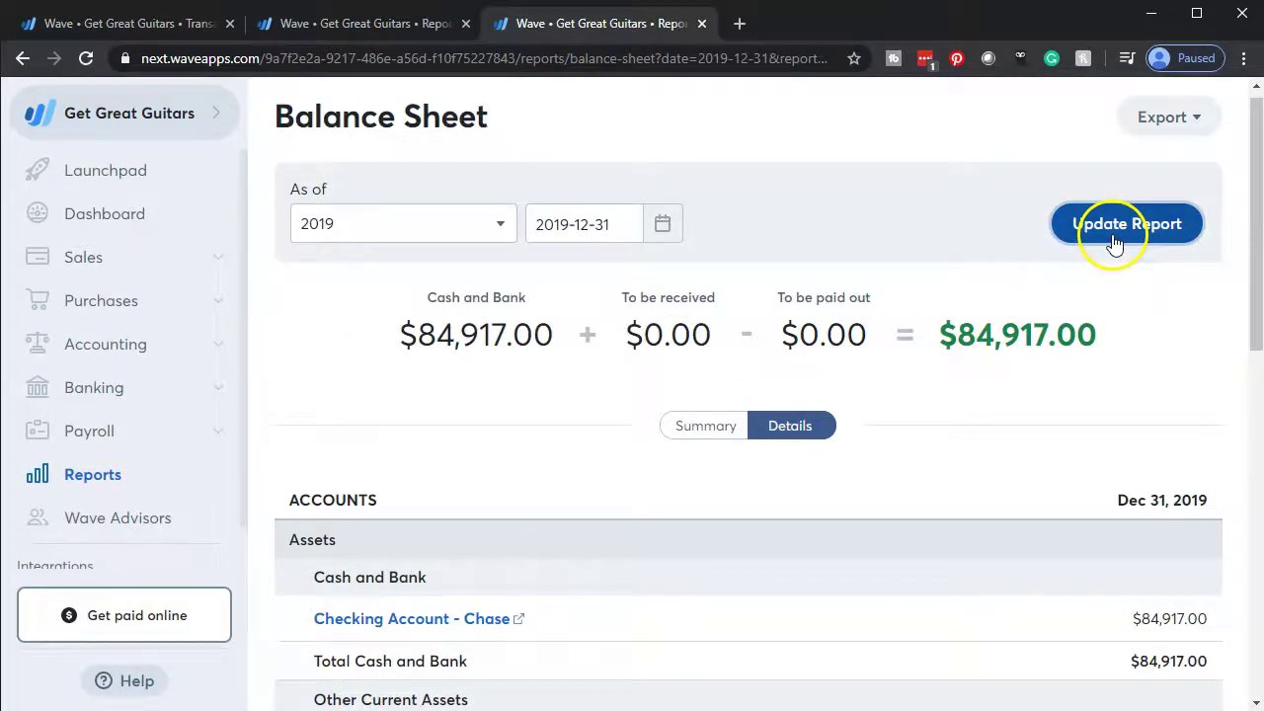
{"action": "left_click", "coordinate": [1110, 238]}
{"action": "scroll", "coordinate": [837, 333], "scroll_direction": "down", "scroll_amount": 3}
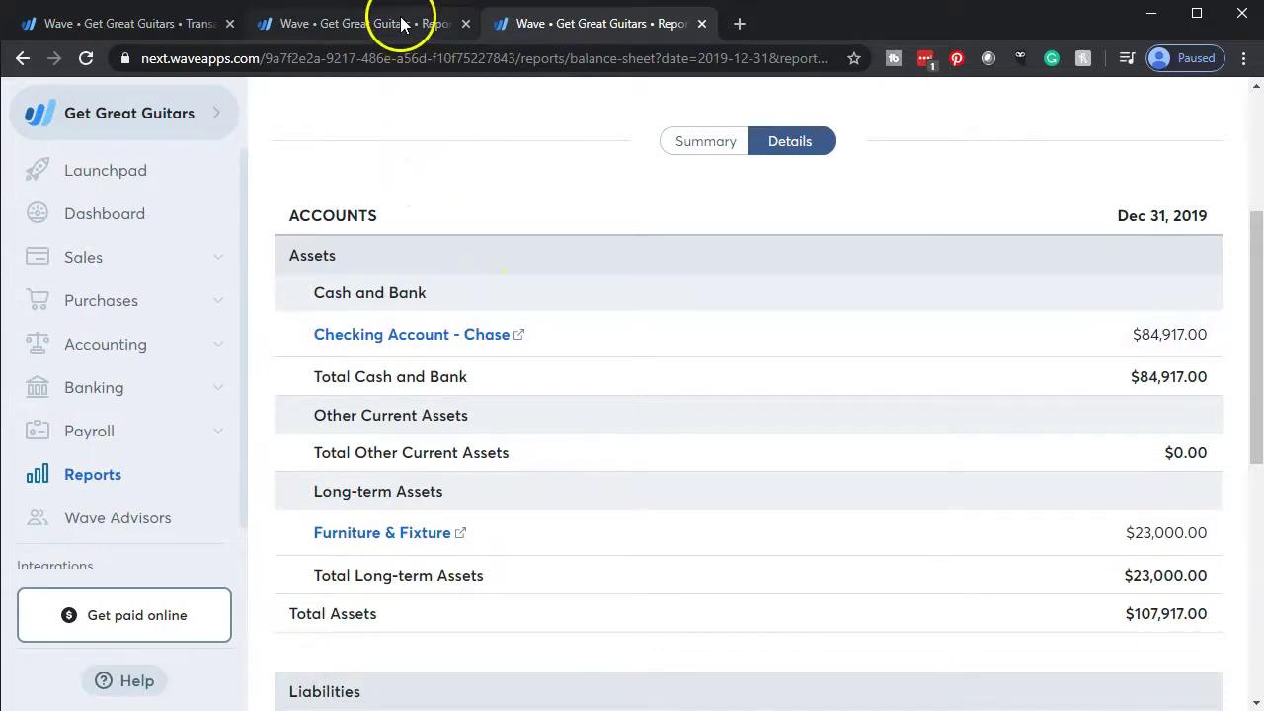
Refresh the 2019 Profit & Loss report and examine its Cost of Goods Sold, Gross Profit and Operating Expenses sections
{"action": "left_click", "coordinate": [332, 23]}
{"action": "scroll", "coordinate": [468, 485], "scroll_direction": "up", "scroll_amount": 5}
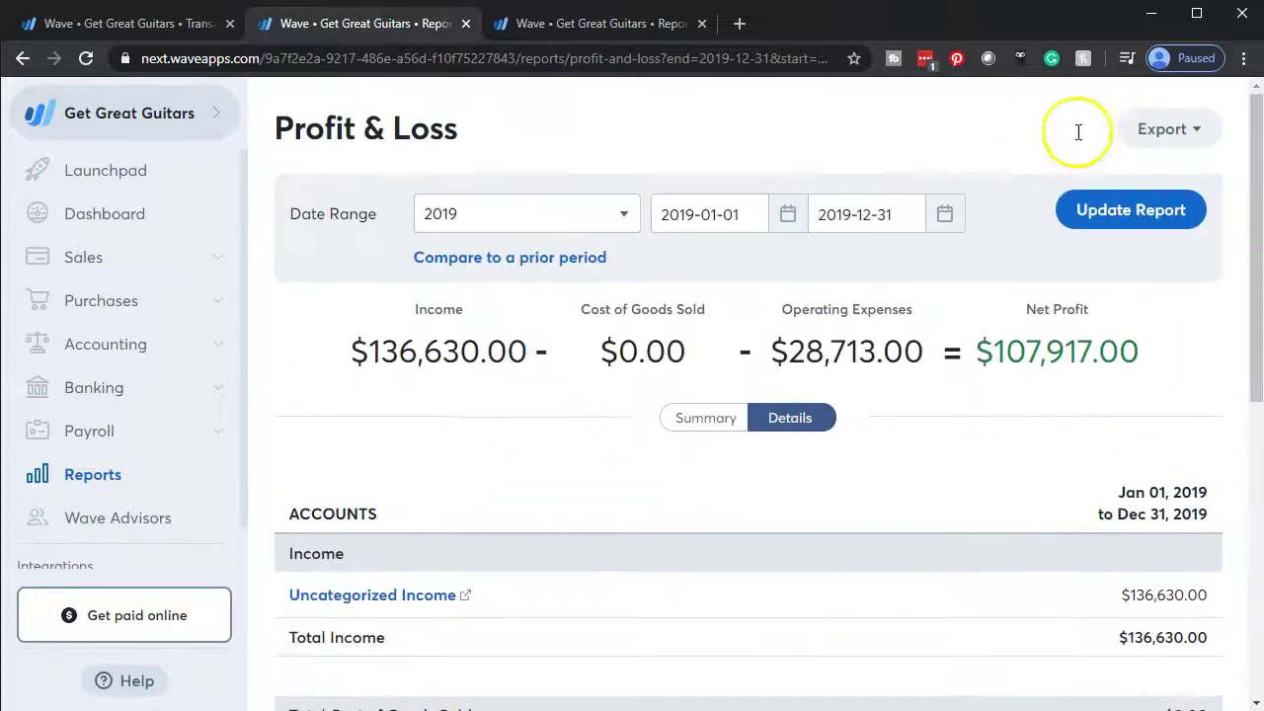
{"action": "left_click", "coordinate": [1165, 212]}
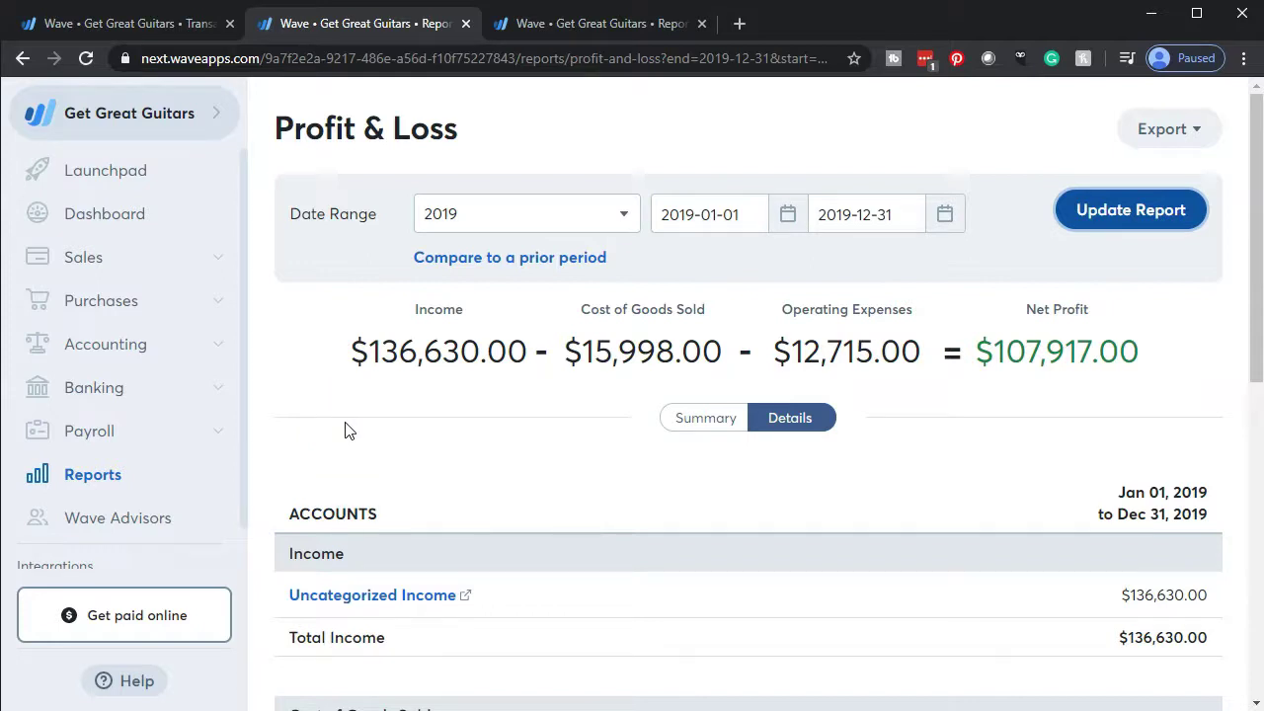
{"action": "scroll", "coordinate": [344, 430], "scroll_direction": "down", "scroll_amount": 3}
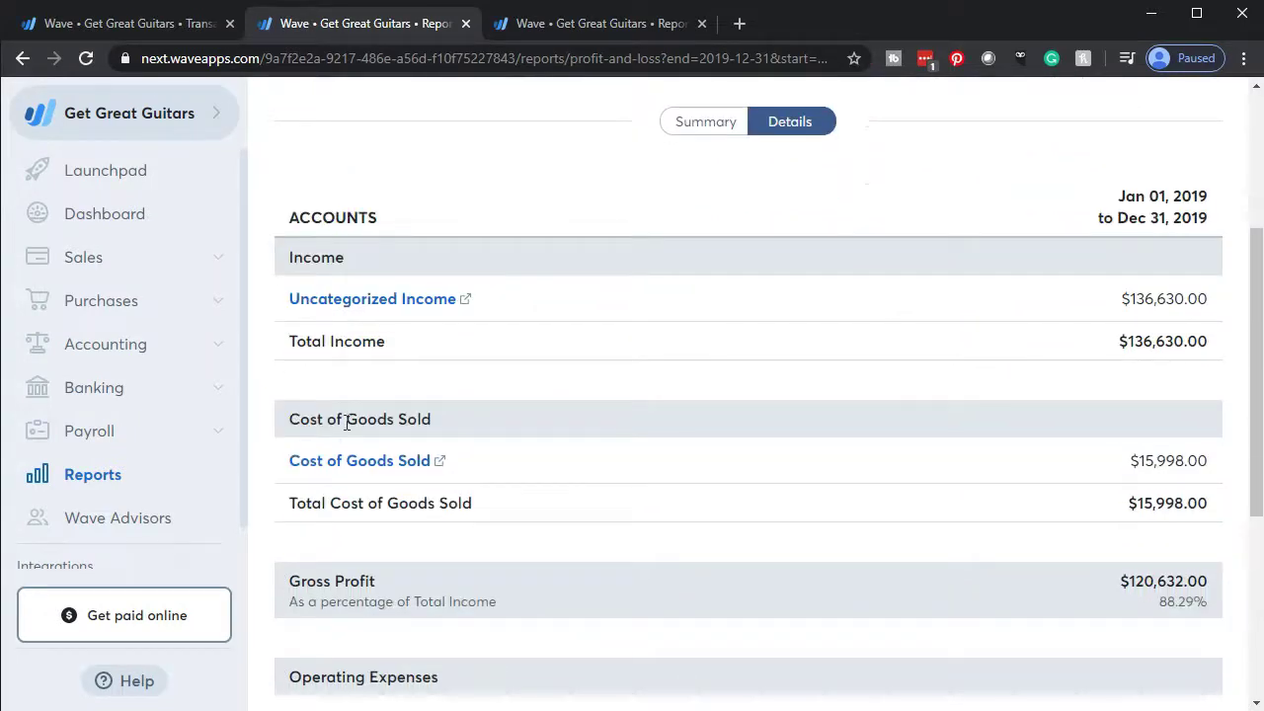
{"action": "scroll", "coordinate": [345, 422], "scroll_direction": "down", "scroll_amount": 1}
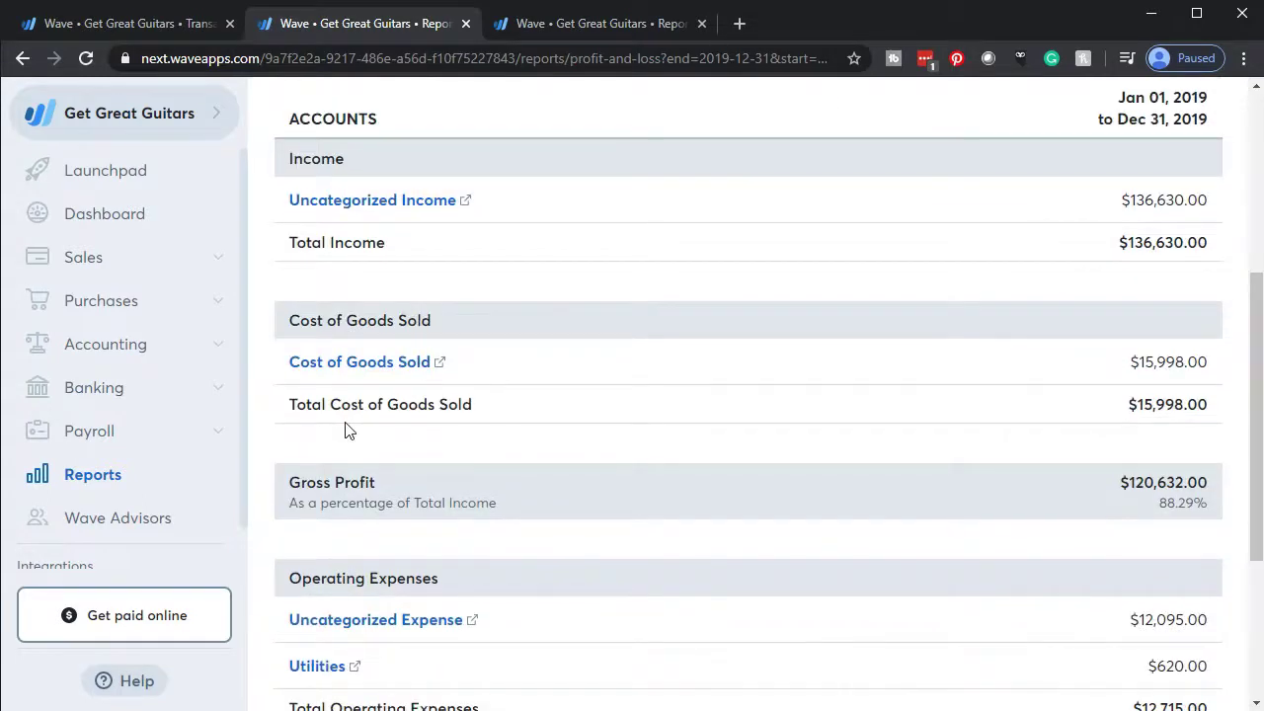